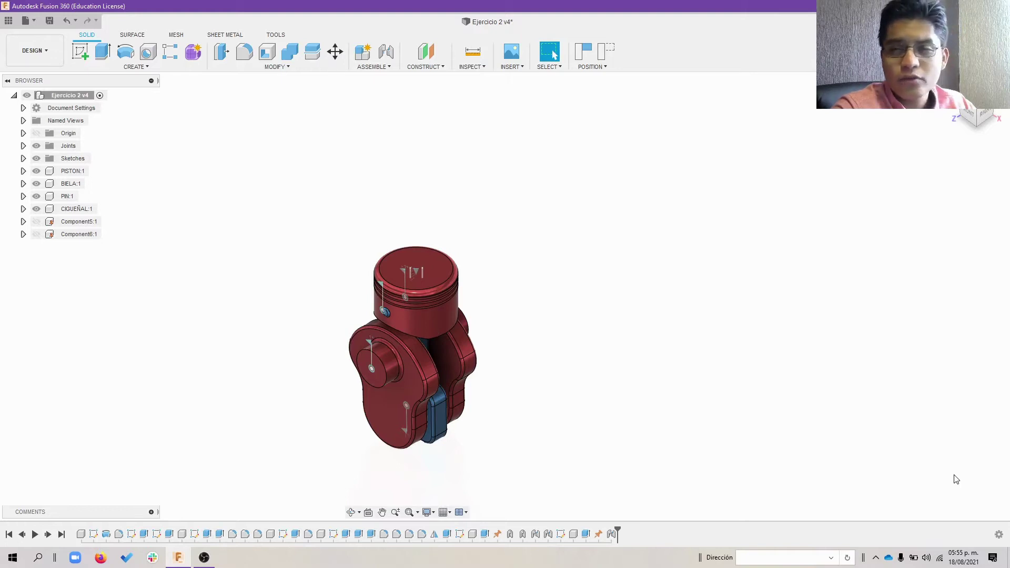
Drag the crank to demonstrate the piston moving in the finished mechanism
mouse_move(383, 367)
mouse_down()
mouse_move(379, 352)
mouse_move(382, 380)
mouse_move(371, 379)
mouse_move(379, 399)
mouse_up()
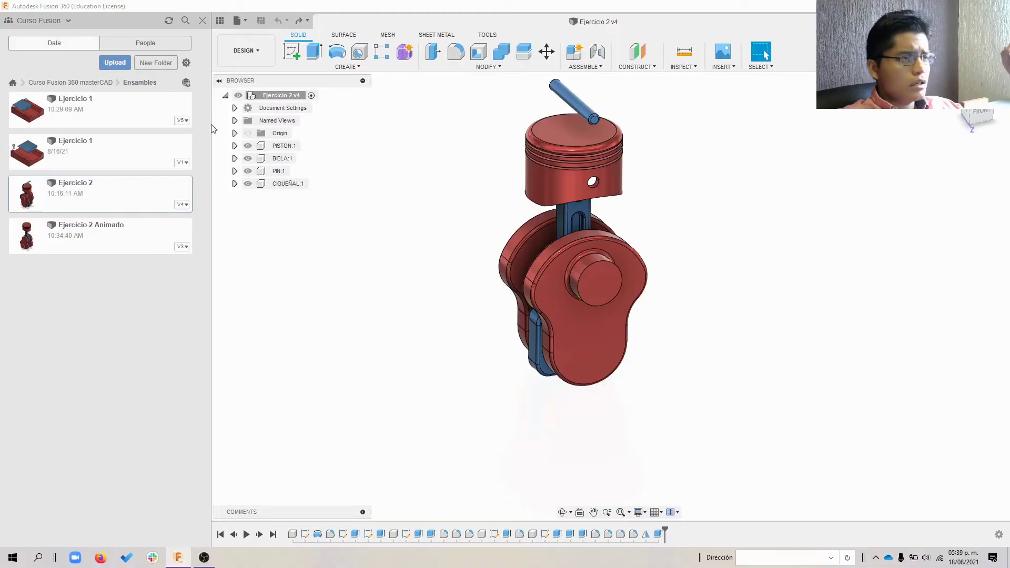
Close the Data panel so the piston-crank assembly fills the window
click(219, 21)
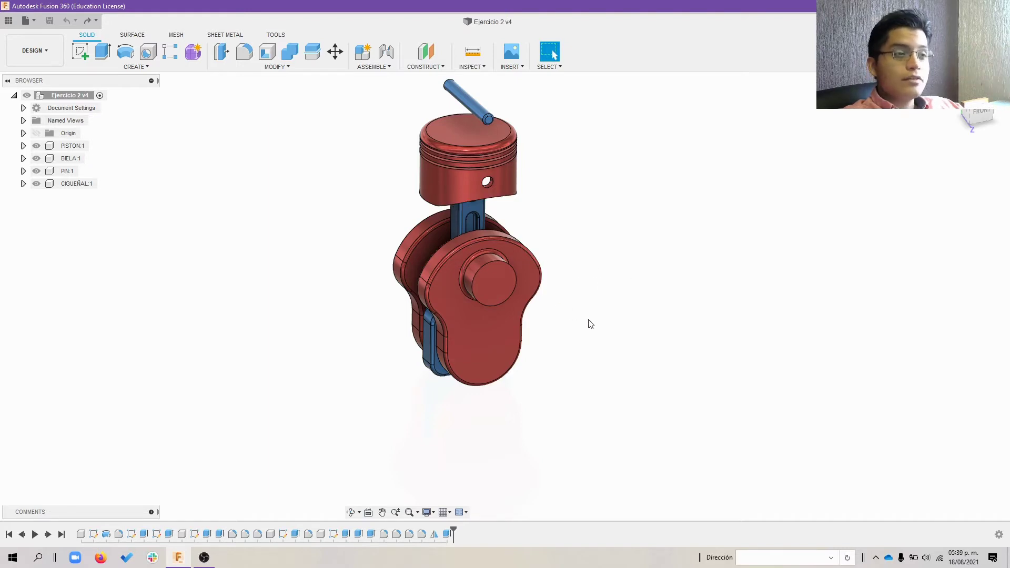
Sketch on the crank pin's end face, projecting its edge and adding a concentric 60 mm circle
click(497, 283)
click(80, 51)
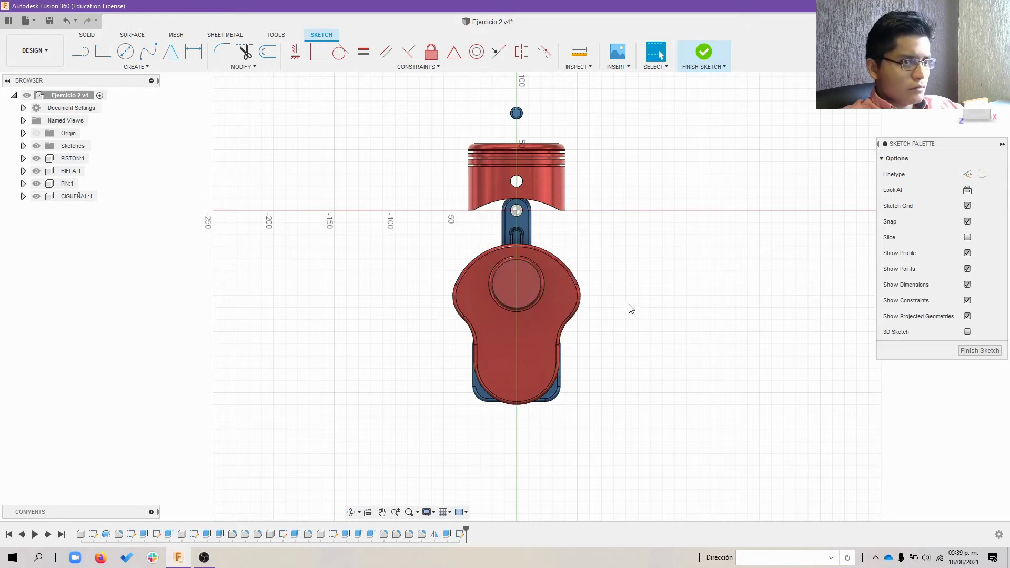
key(p)
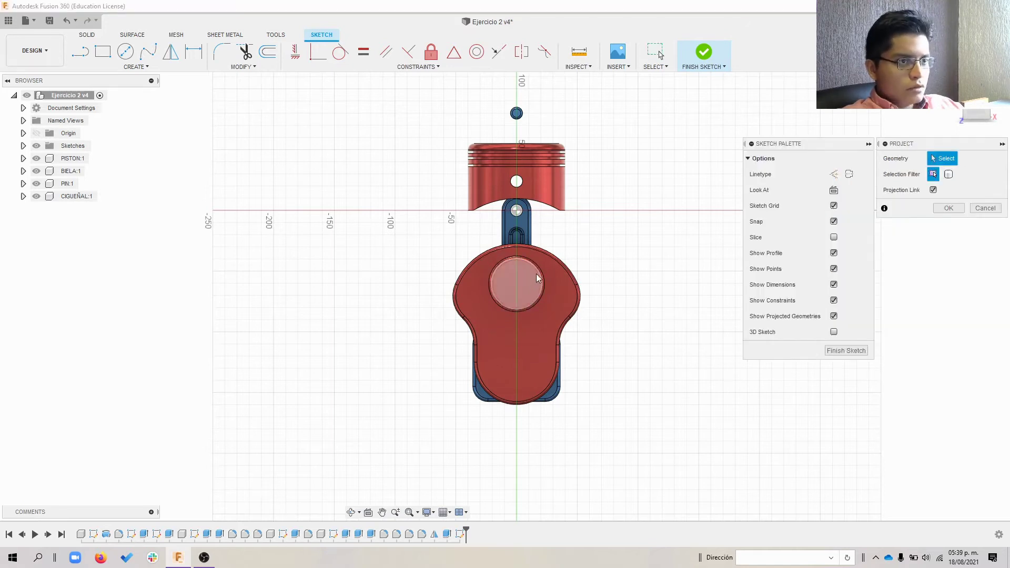
click(537, 279)
shift+middle_drag(537, 279, 631, 263)
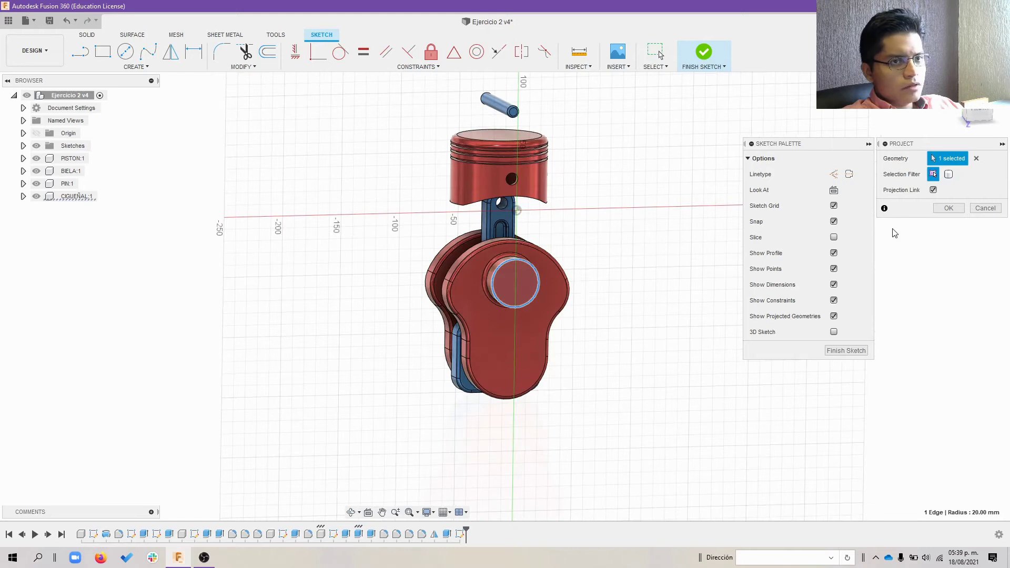
click(958, 208)
key(c)
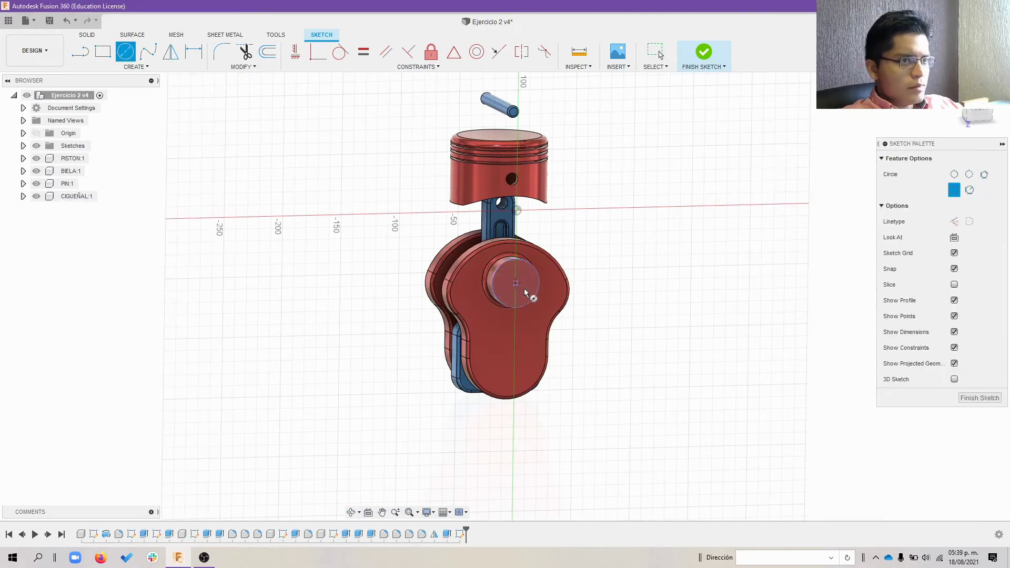
click(515, 283)
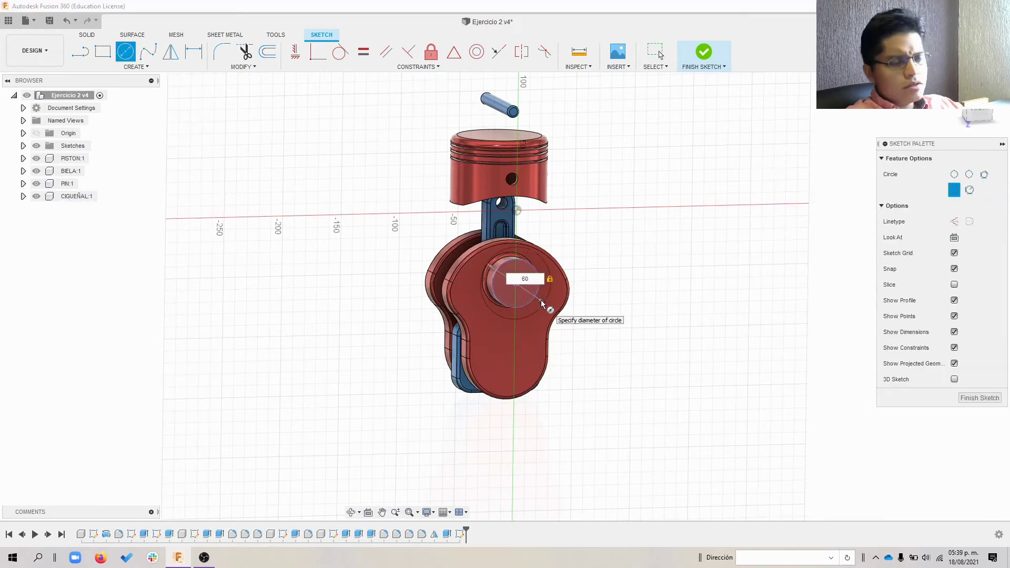
click(541, 299)
click(704, 51)
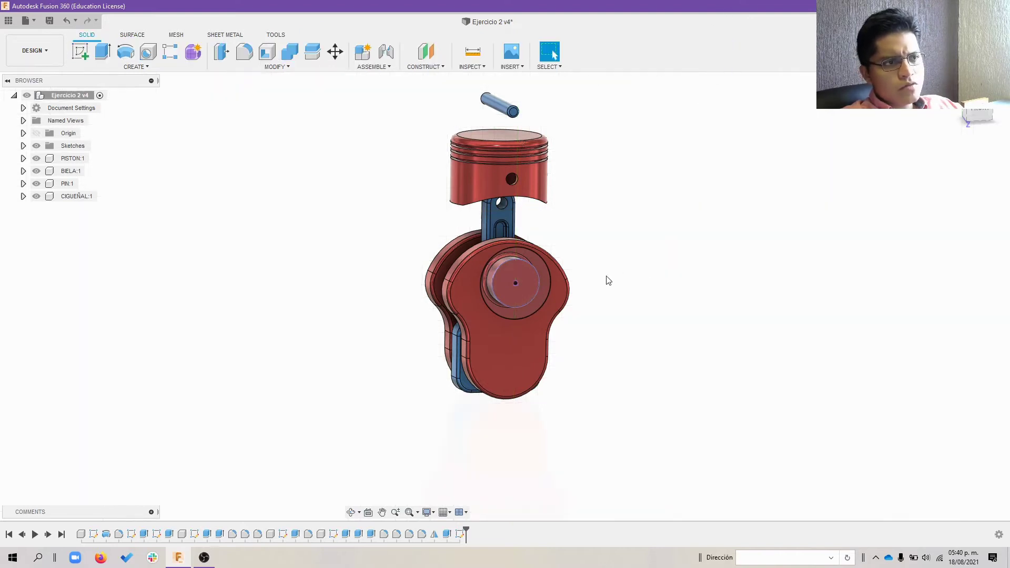
Extrude the ring between the two circles -10 mm as a new component
key(e)
click(540, 283)
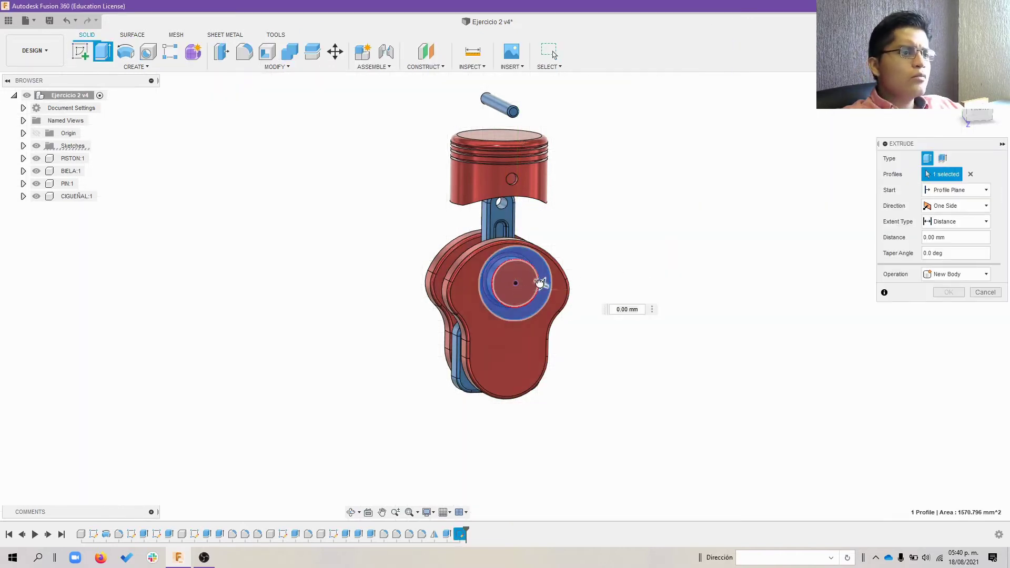
text(-10)
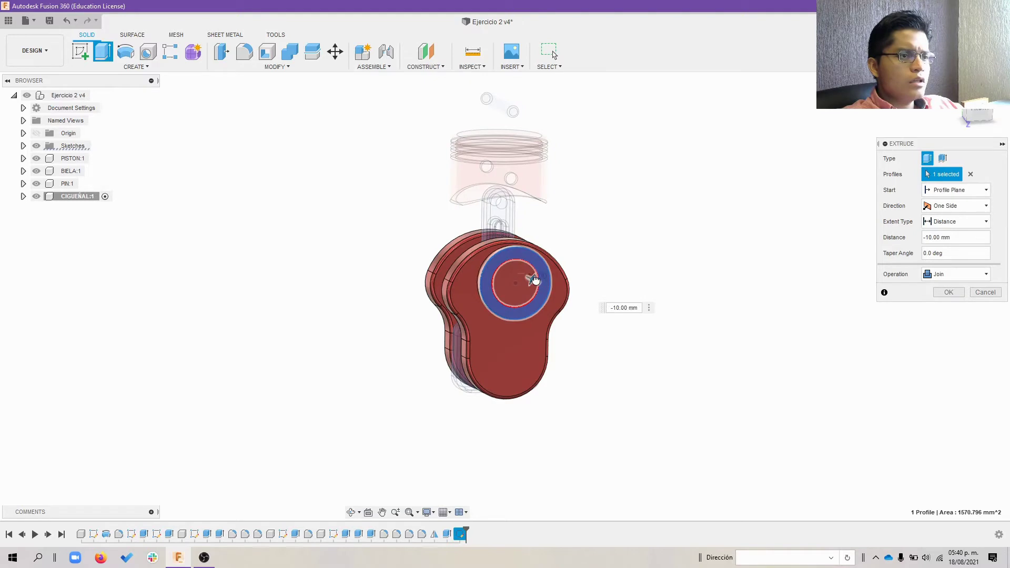
click(955, 274)
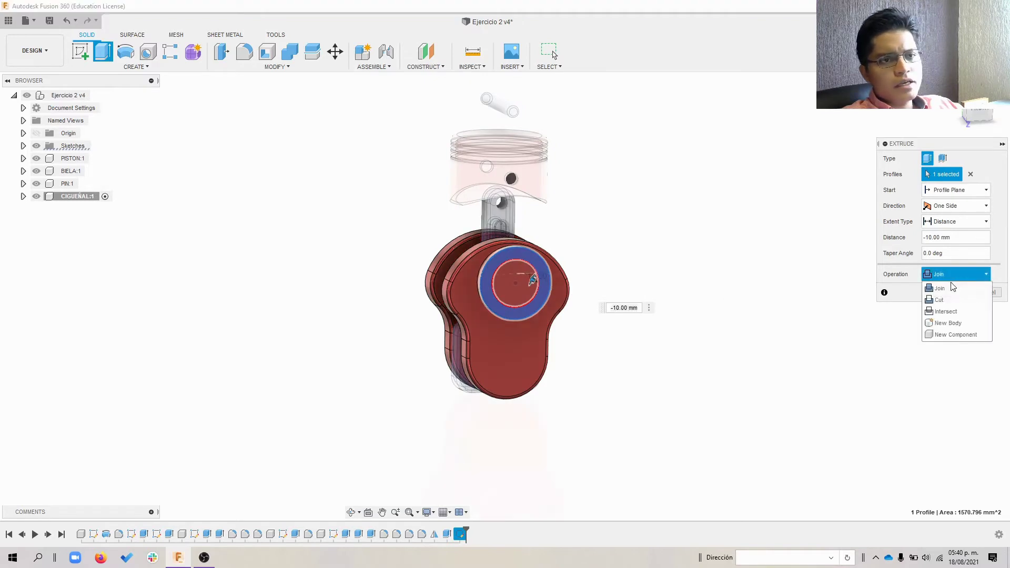
click(944, 335)
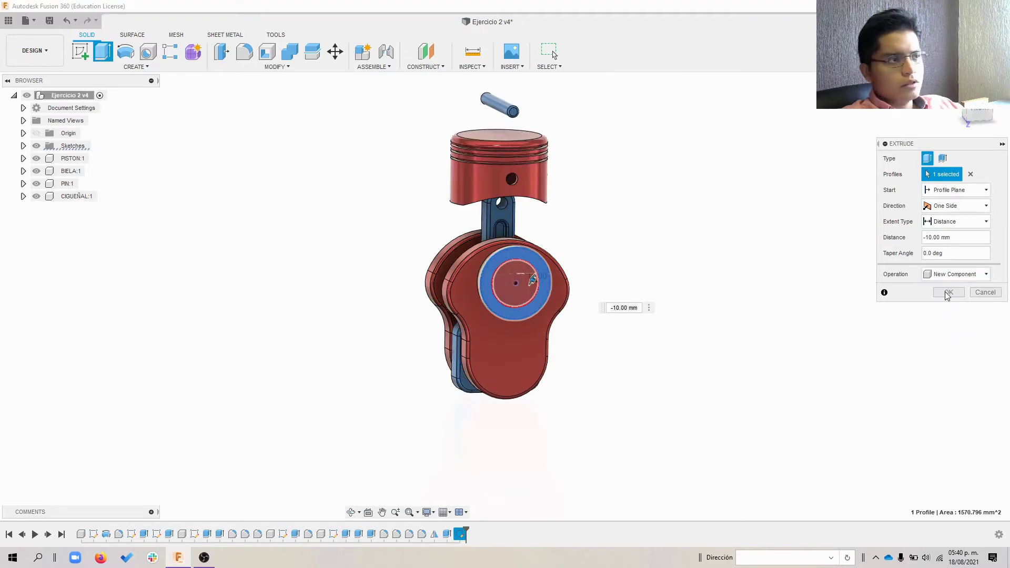
click(946, 294)
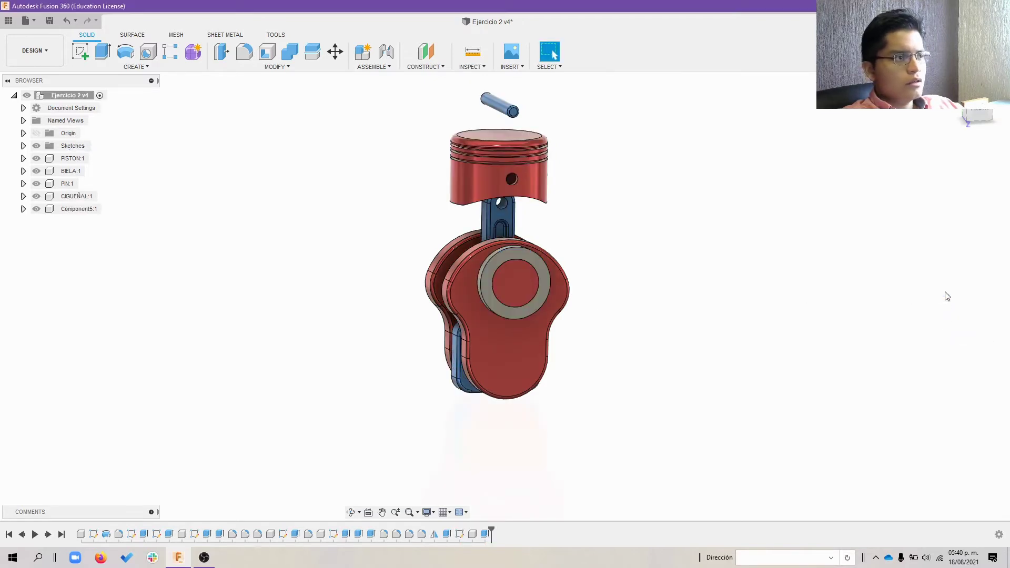
Ground Component5:1 and orbit the assembly to inspect the fixed ring
right_click(64, 209)
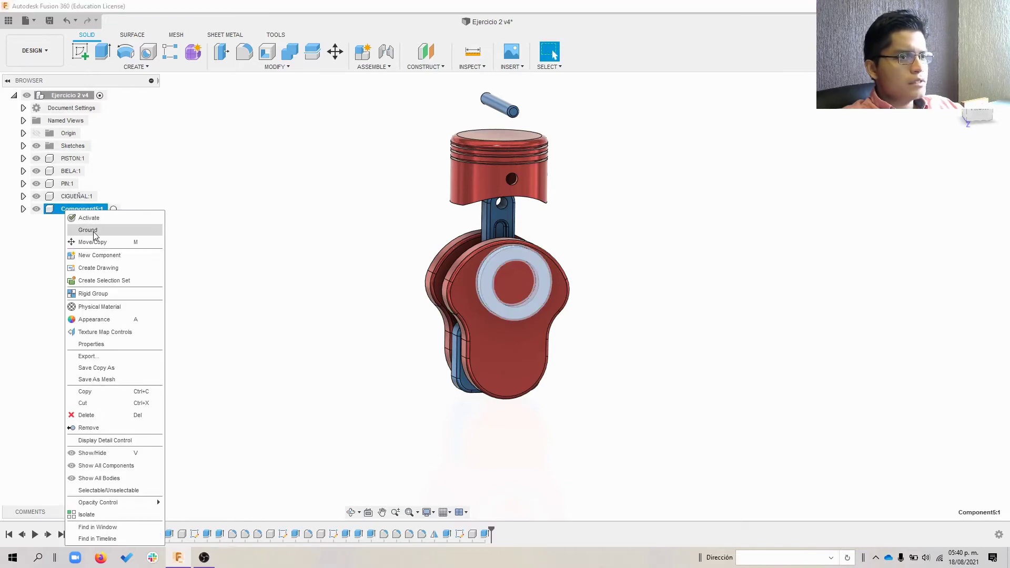
click(93, 230)
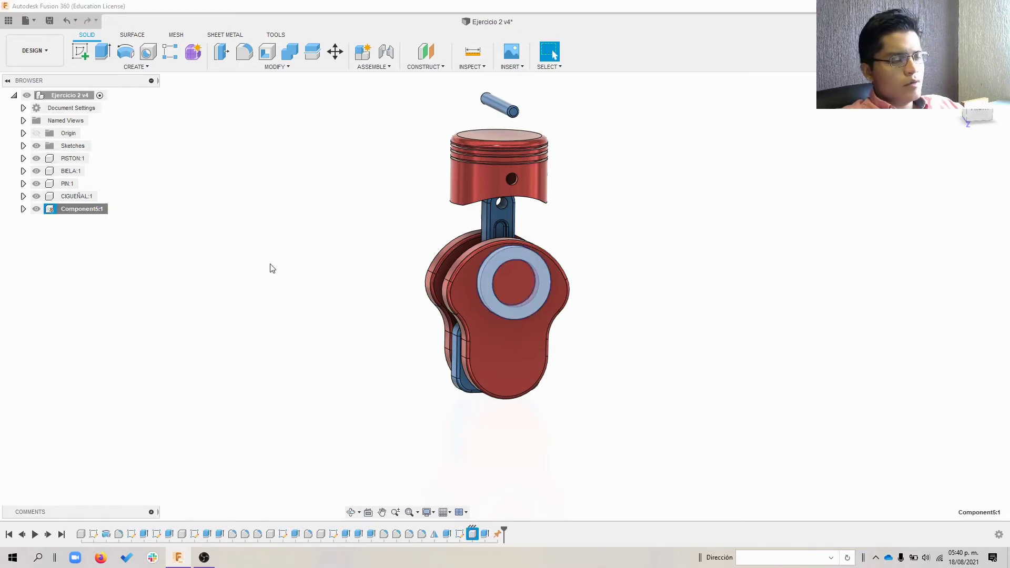
click(184, 316)
mouse_move(288, 324)
shift+middle_down()
mouse_move(305, 330)
mouse_move(295, 309)
mouse_move(347, 310)
mouse_move(356, 322)
mouse_move(331, 302)
mouse_move(340, 327)
shift+middle_up()
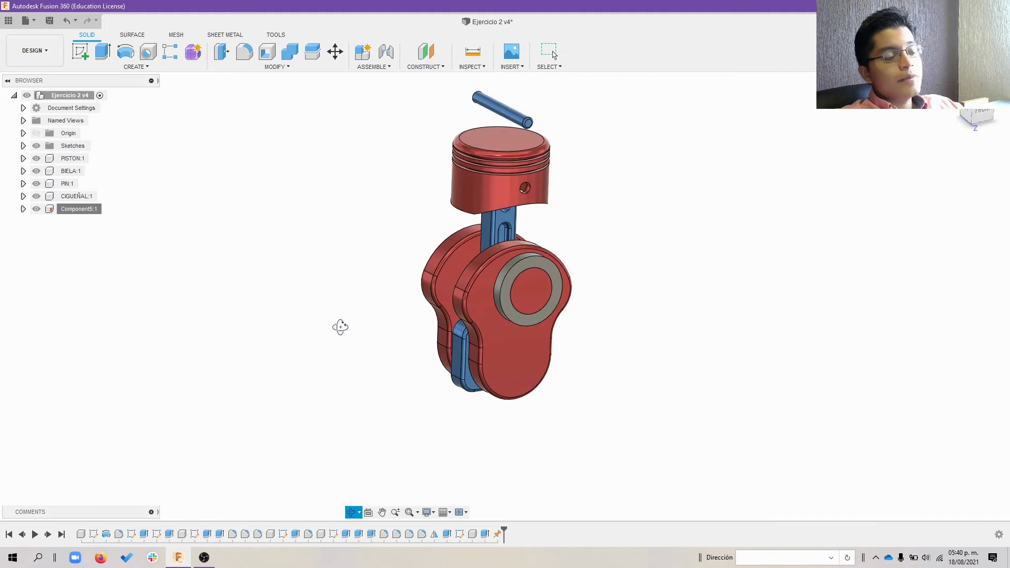
key(Escape)
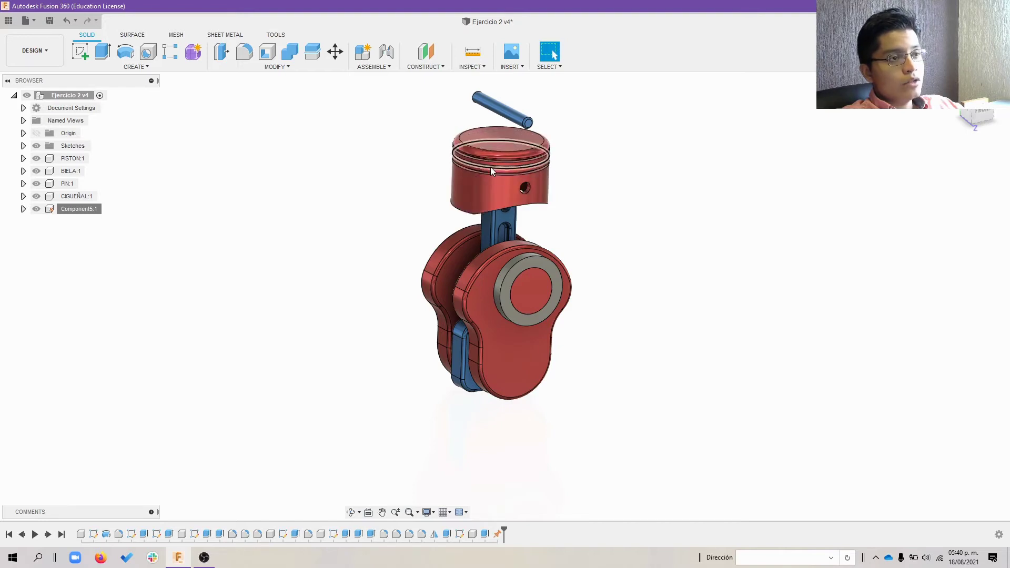
mouse_move(349, 341)
shift+middle_down()
mouse_move(376, 347)
mouse_move(356, 334)
mouse_move(343, 340)
mouse_move(359, 321)
mouse_move(383, 334)
mouse_move(399, 315)
mouse_move(374, 324)
mouse_move(345, 298)
mouse_move(345, 311)
mouse_move(367, 325)
mouse_move(385, 313)
mouse_move(342, 322)
mouse_move(369, 322)
shift+middle_up()
mouse_move(369, 322)
mouse_down()
mouse_move(361, 327)
mouse_move(378, 332)
mouse_up()
key(Escape)
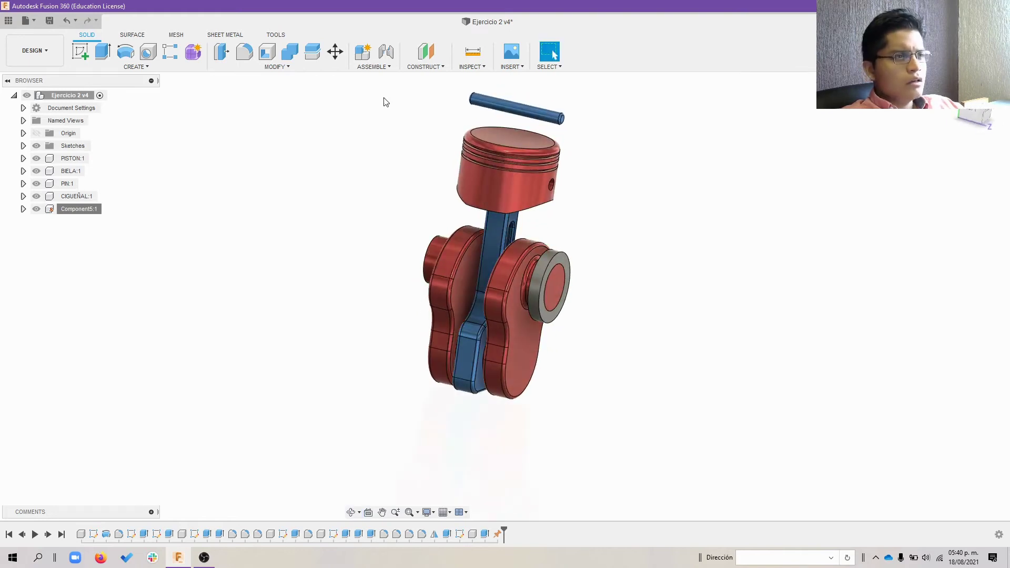
click(377, 67)
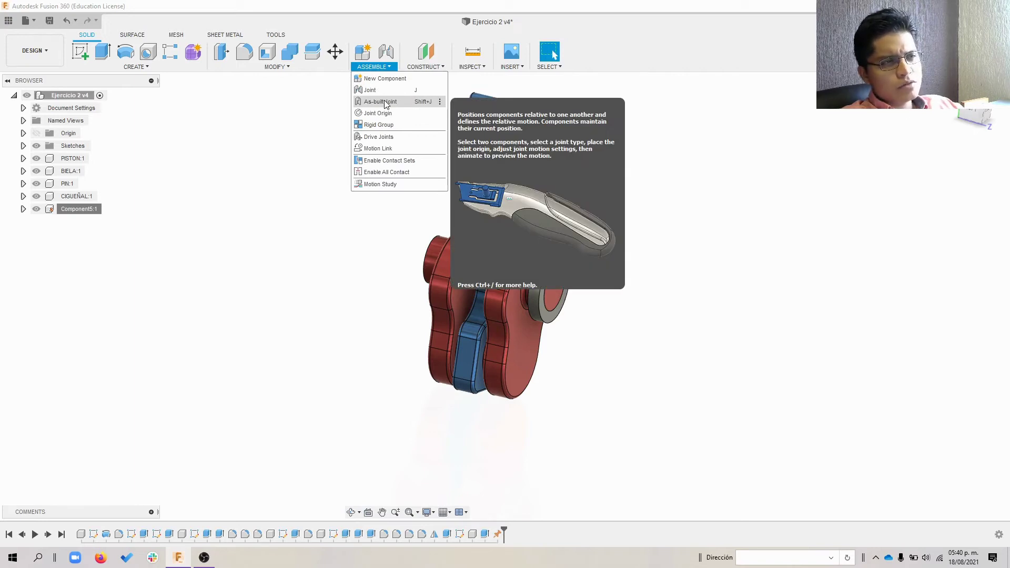
Join the crankshaft to the grounded ring with a revolute as-built joint centred on the ring
click(385, 103)
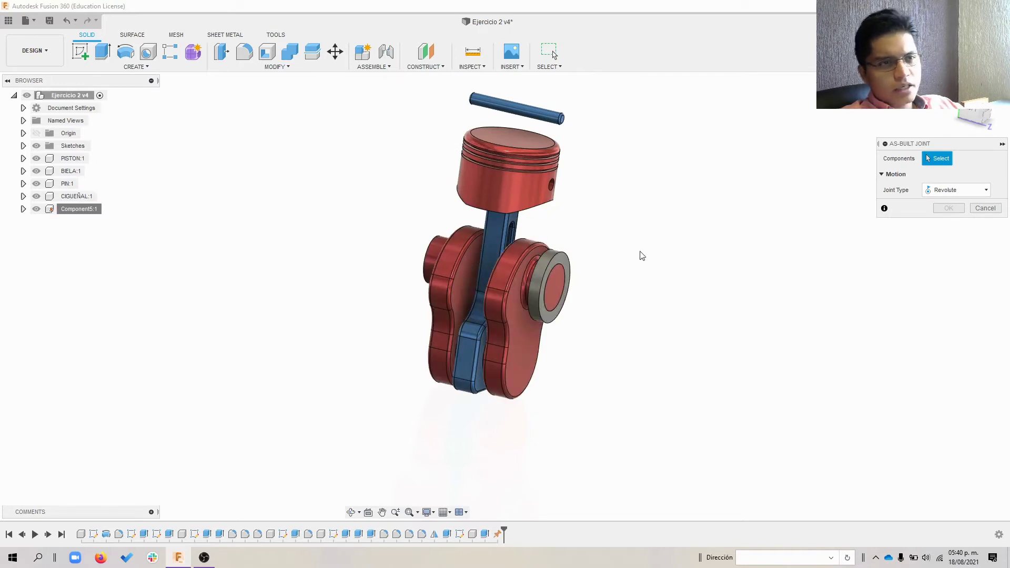
click(508, 317)
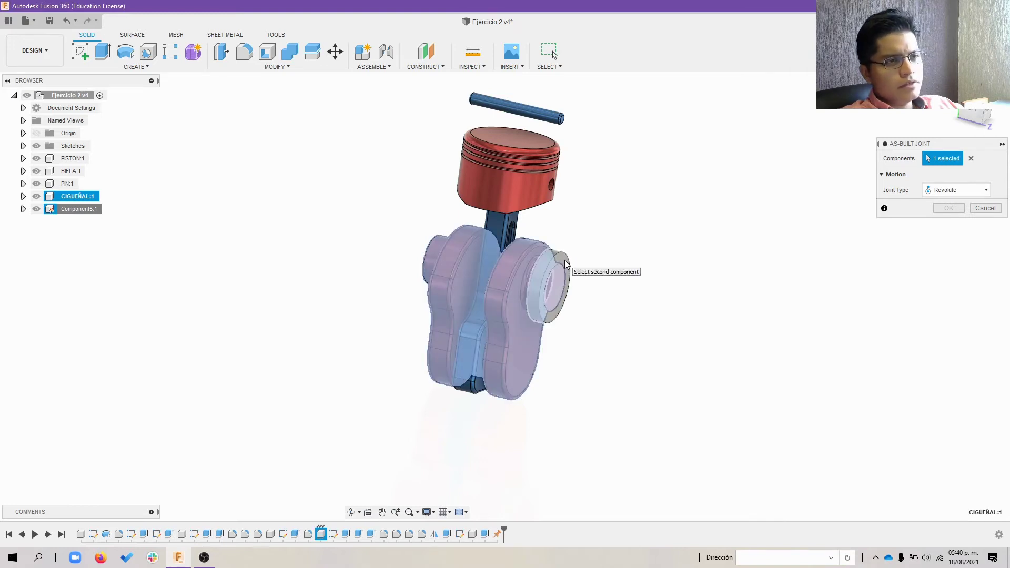
click(565, 264)
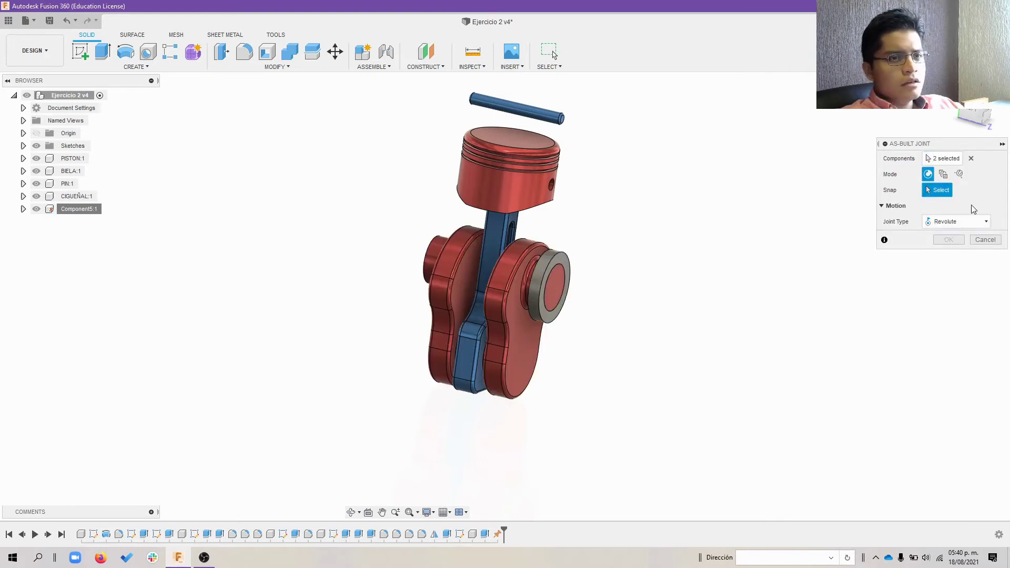
click(967, 221)
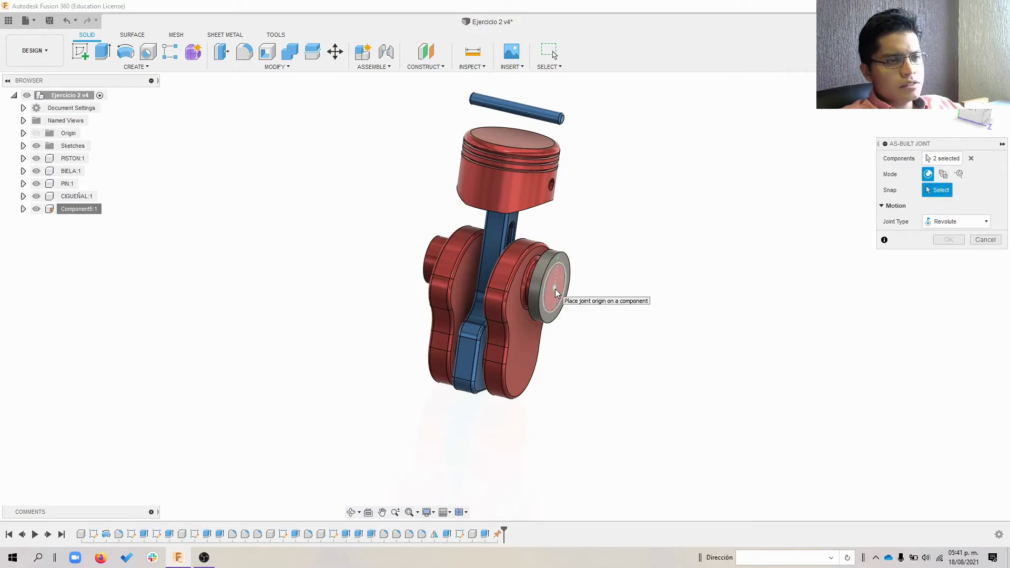
click(555, 289)
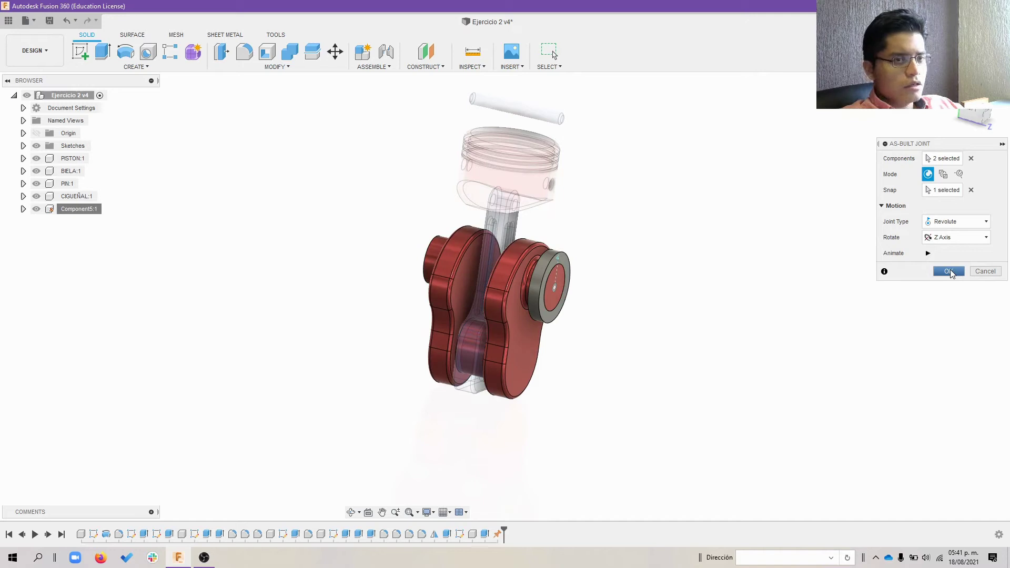
click(939, 272)
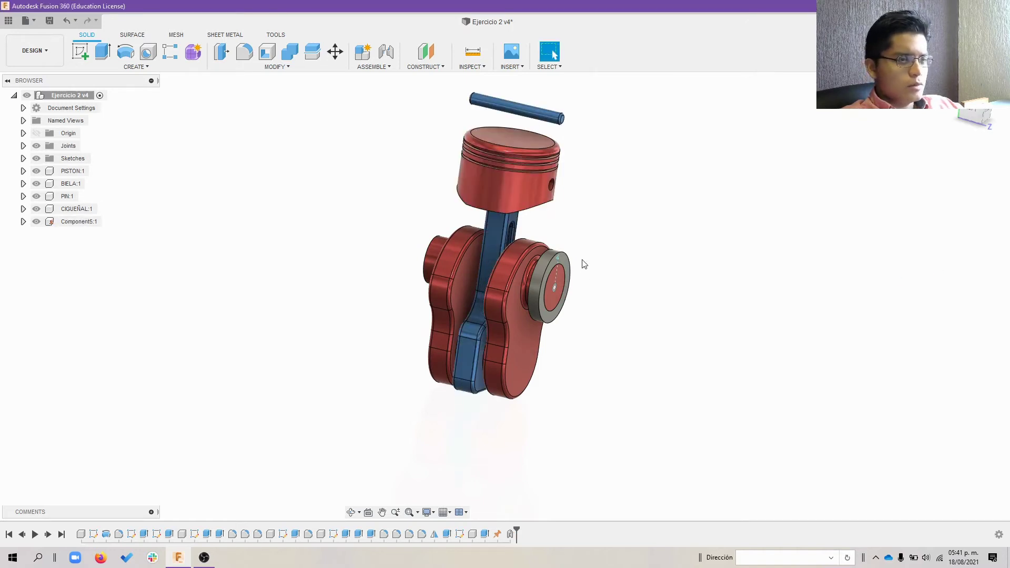
Link the connecting rod to the crankshaft at the crank pin with a revolute as-built joint about Z
shift+middle_drag(486, 419, 494, 413)
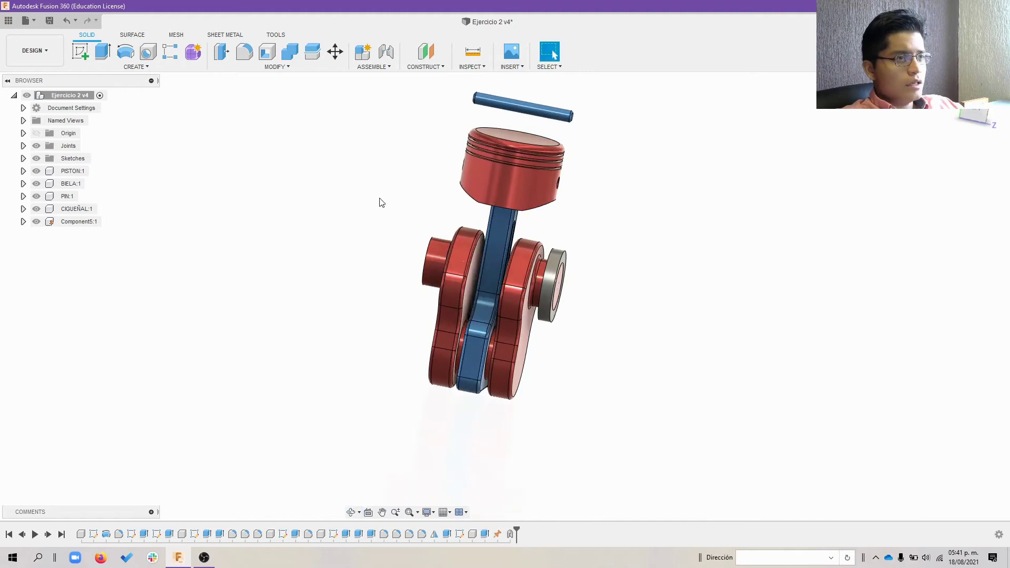
right_click(358, 154)
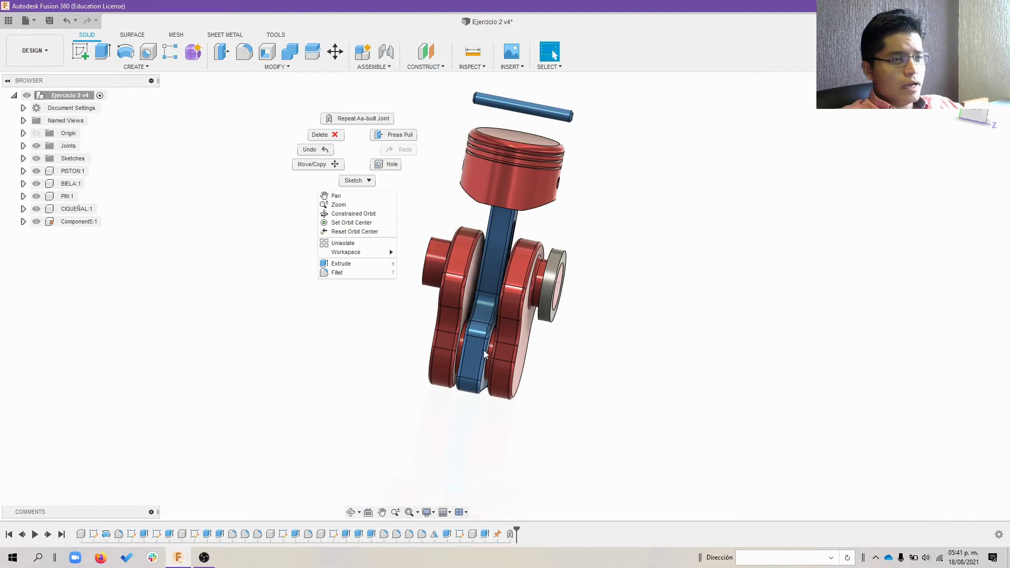
click(353, 118)
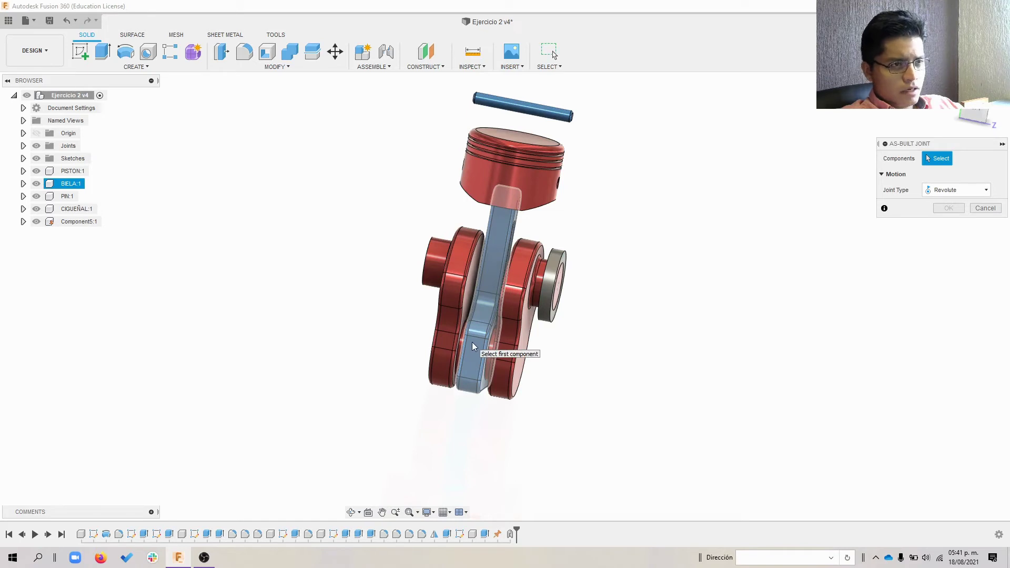
click(472, 346)
click(508, 351)
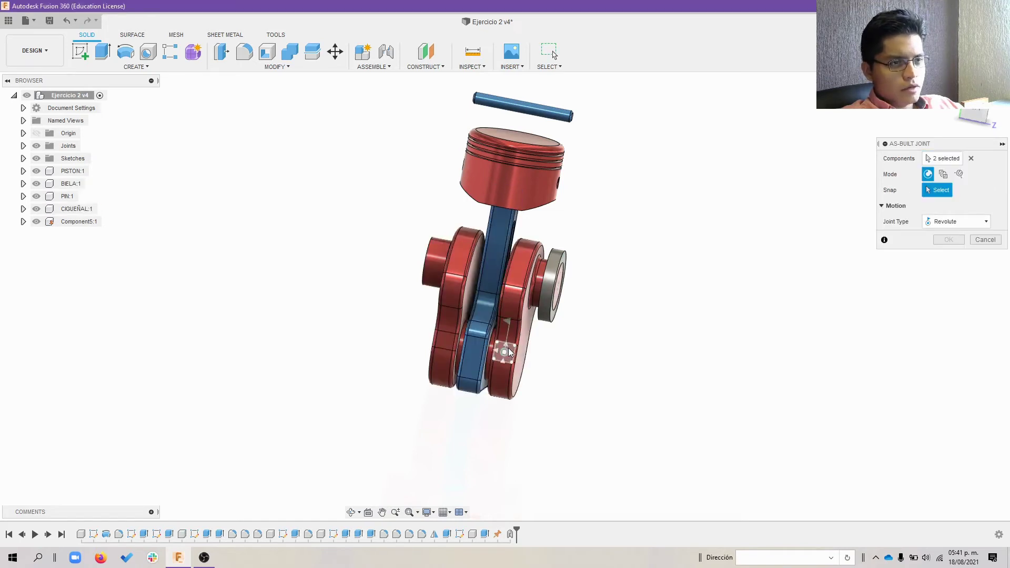
scroll(494, 360, up, 2)
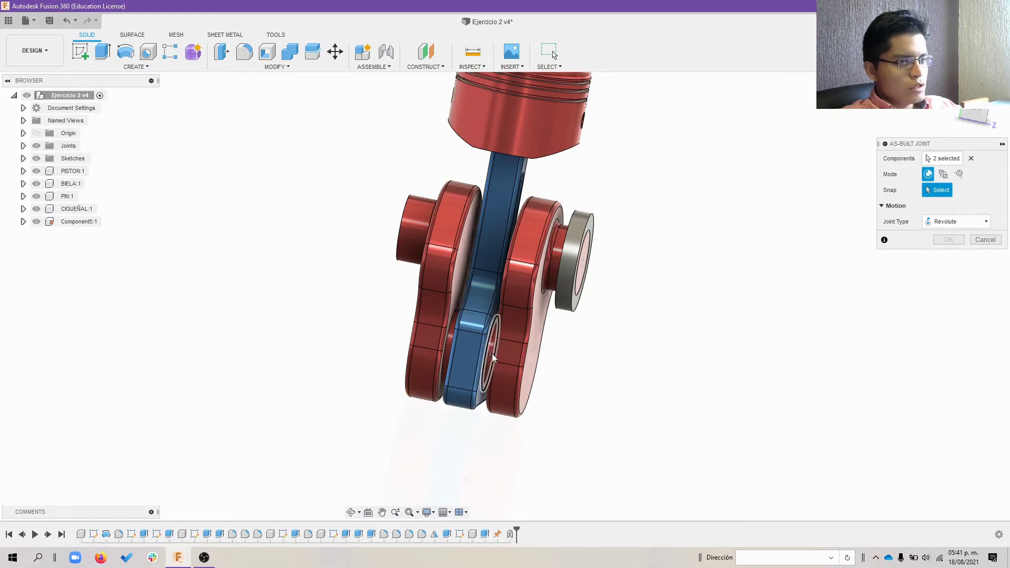
click(490, 356)
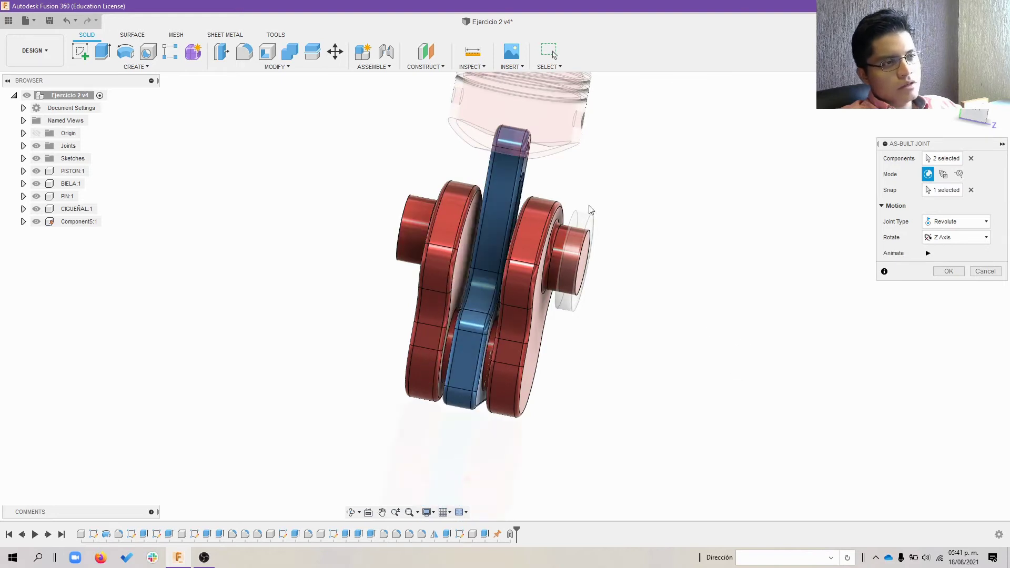
click(947, 272)
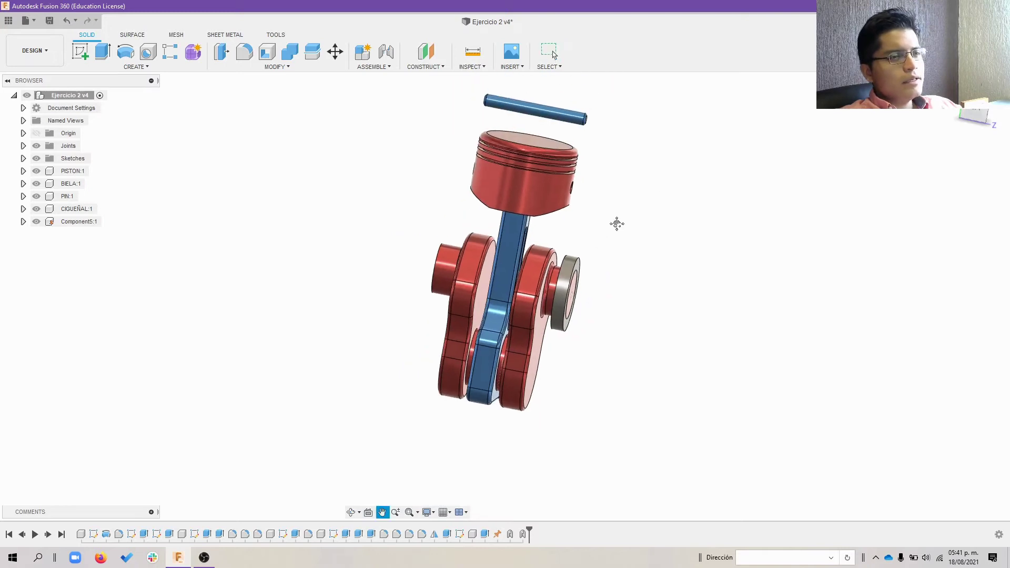
middle_drag(672, 219, 481, 197)
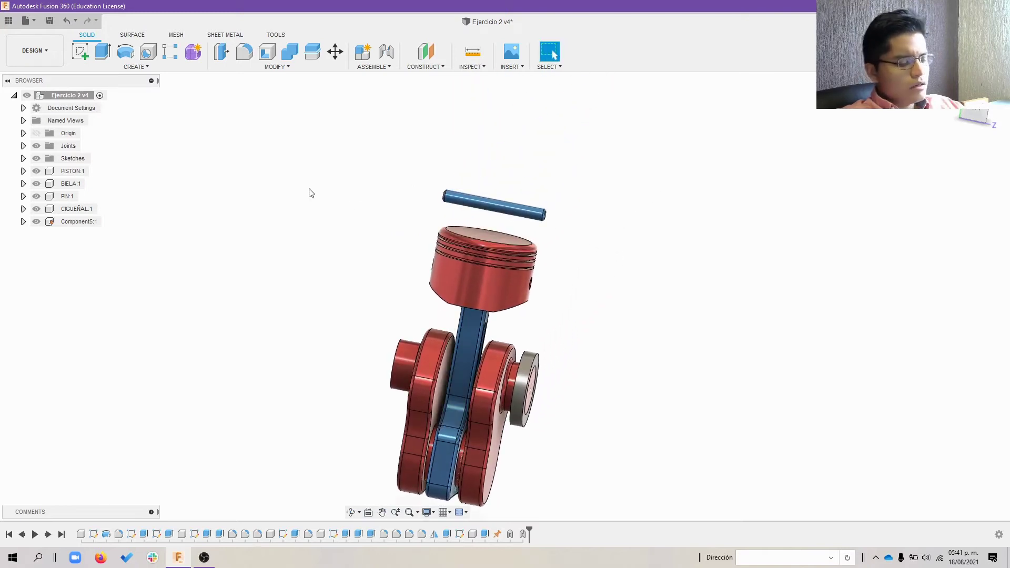
Joint the pin into the piston's pin hole as revolute, offset 5 mm along X
key(j)
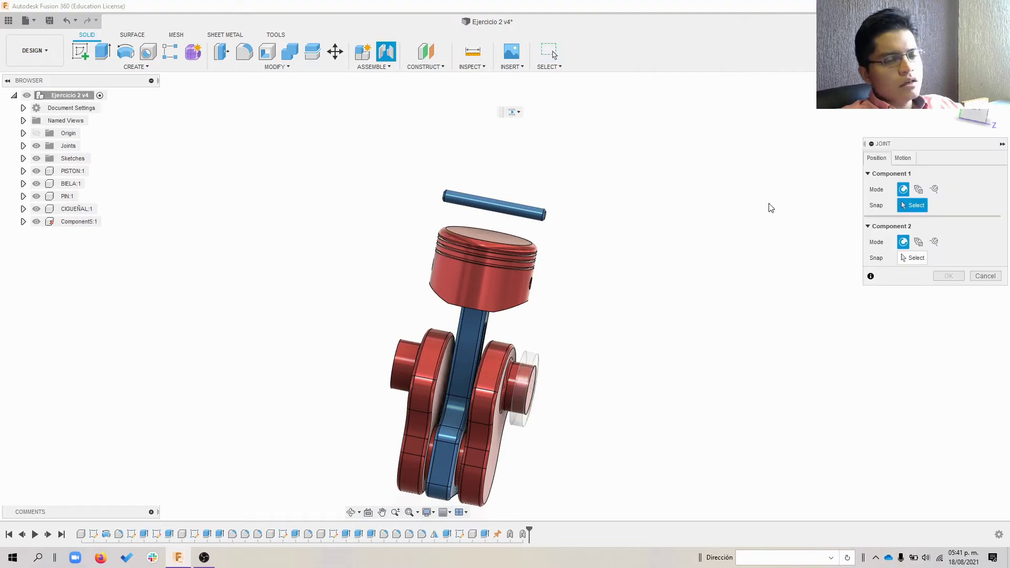
scroll(544, 222, up, 3)
scroll(553, 225, up, 3)
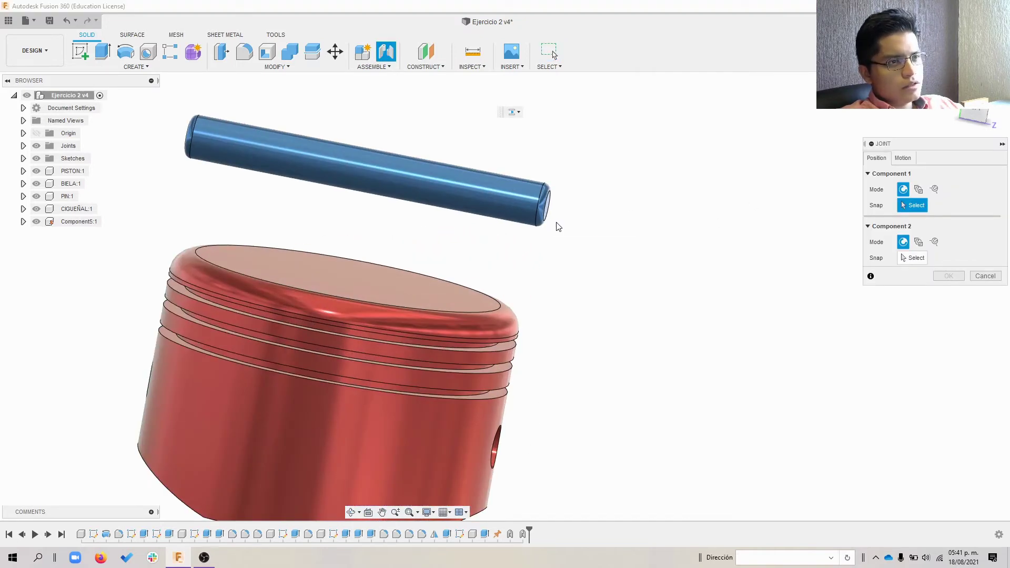
click(539, 218)
middle_drag(611, 300, 620, 225)
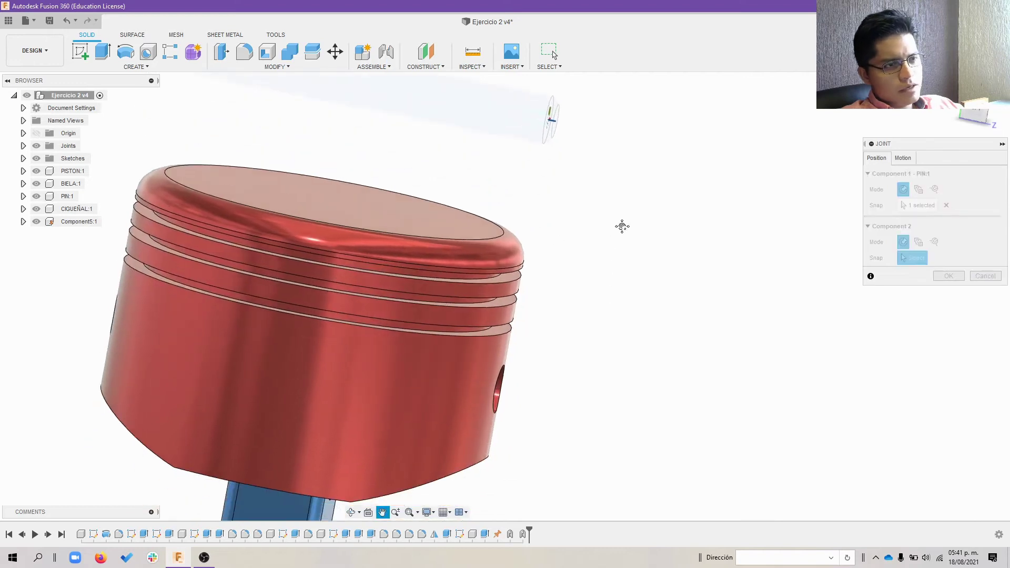
click(507, 363)
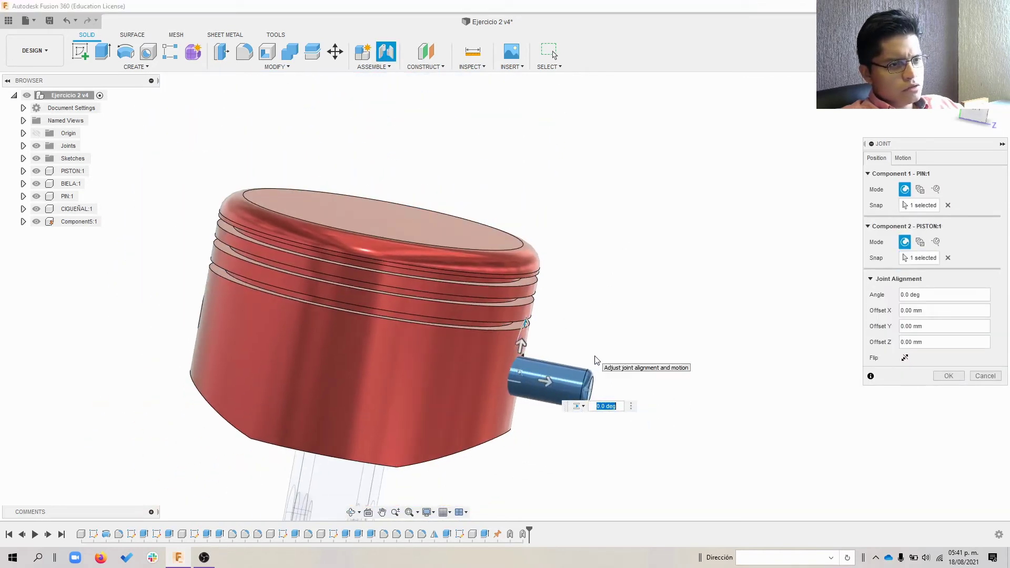
click(907, 160)
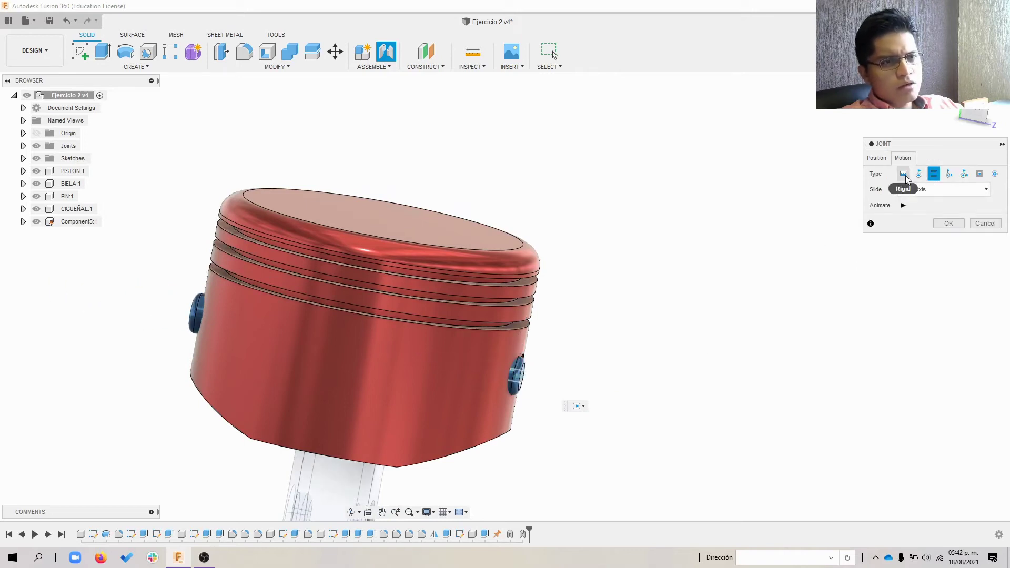
click(919, 174)
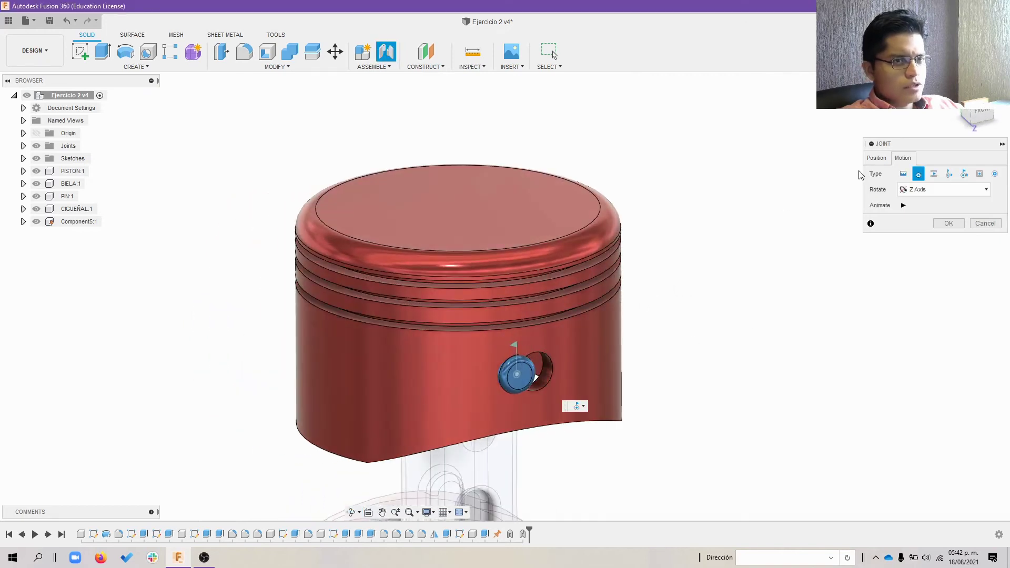
click(876, 159)
drag(543, 369, 561, 368)
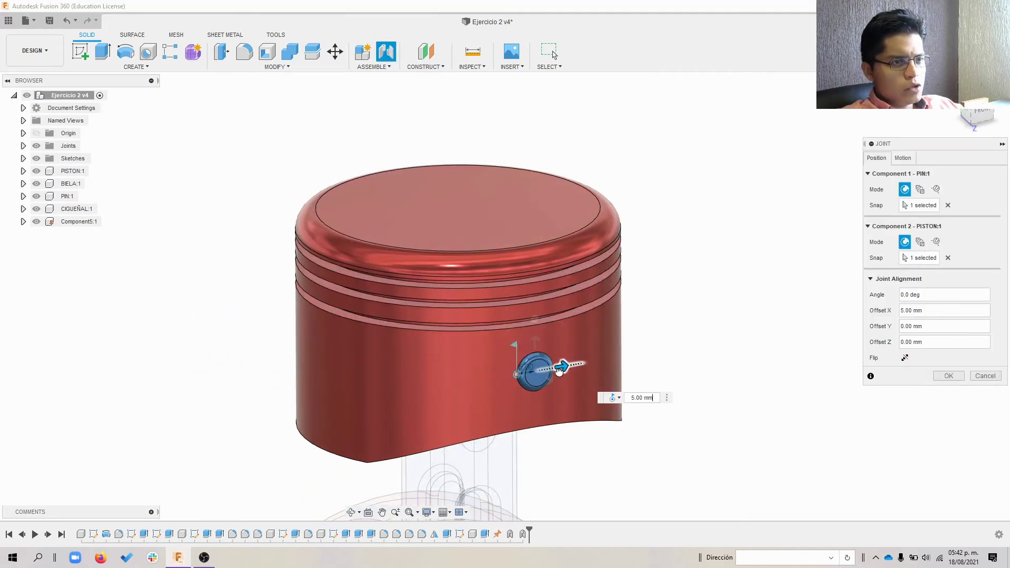
click(940, 377)
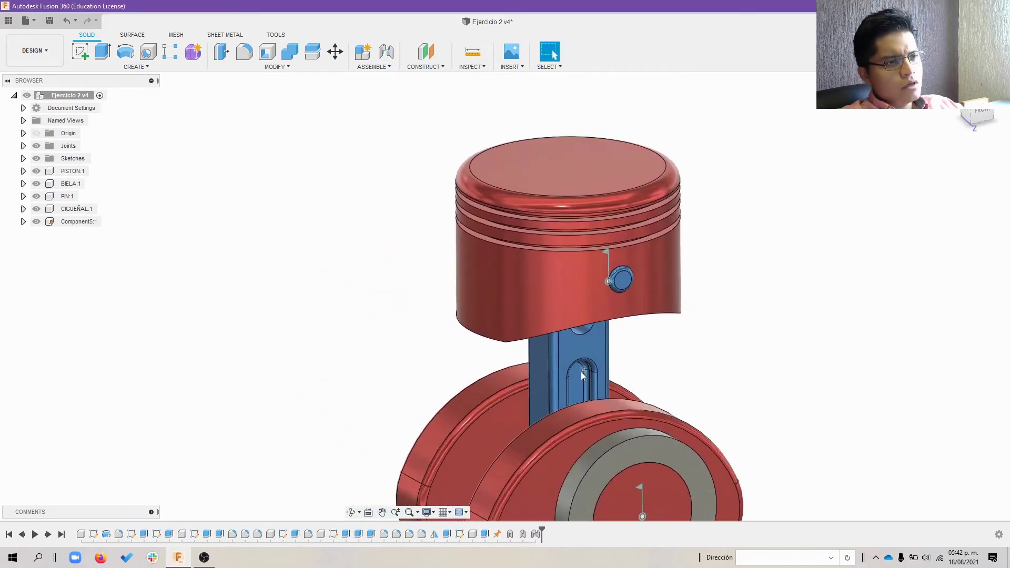
Start a repeat joint between the piston's pin and the rod's small-end hole
right_click(338, 375)
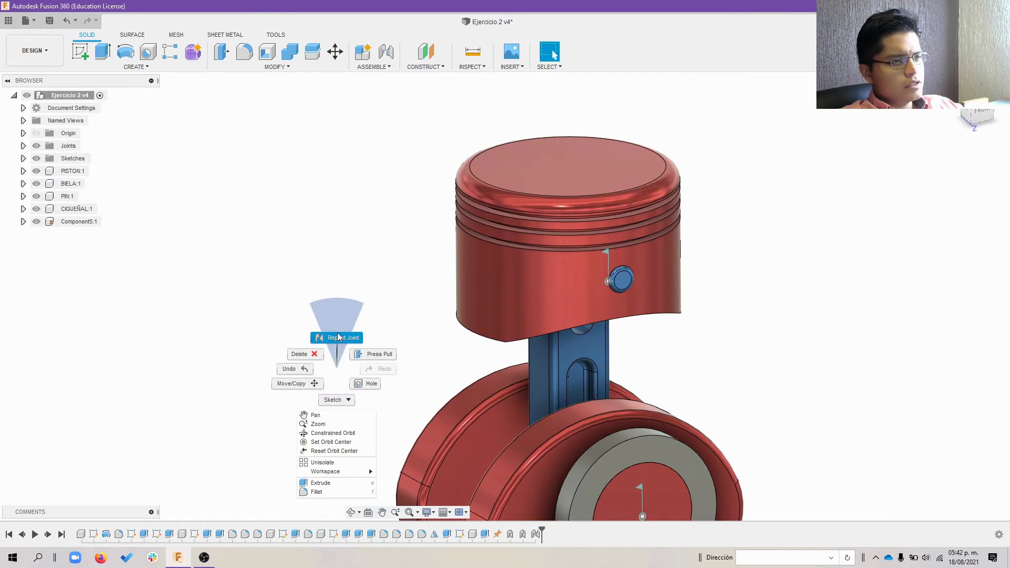
click(337, 338)
scroll(638, 329, up, 3)
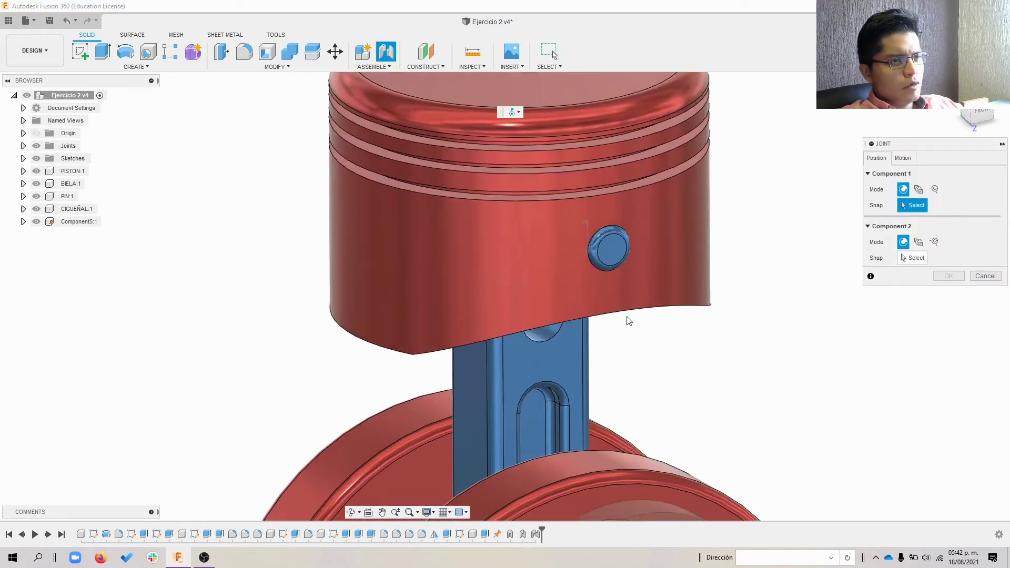
click(595, 262)
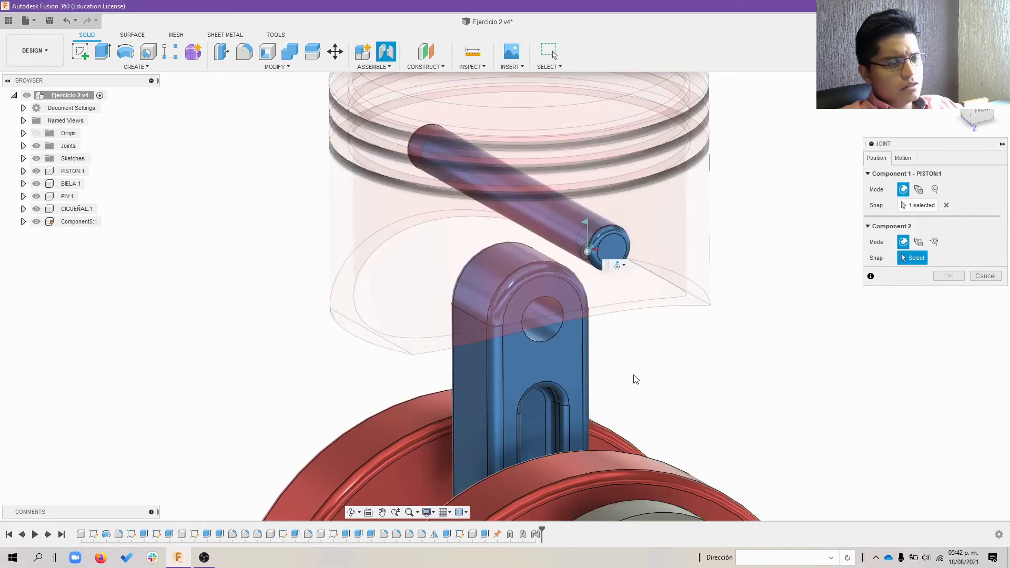
middle_drag(631, 377, 659, 343)
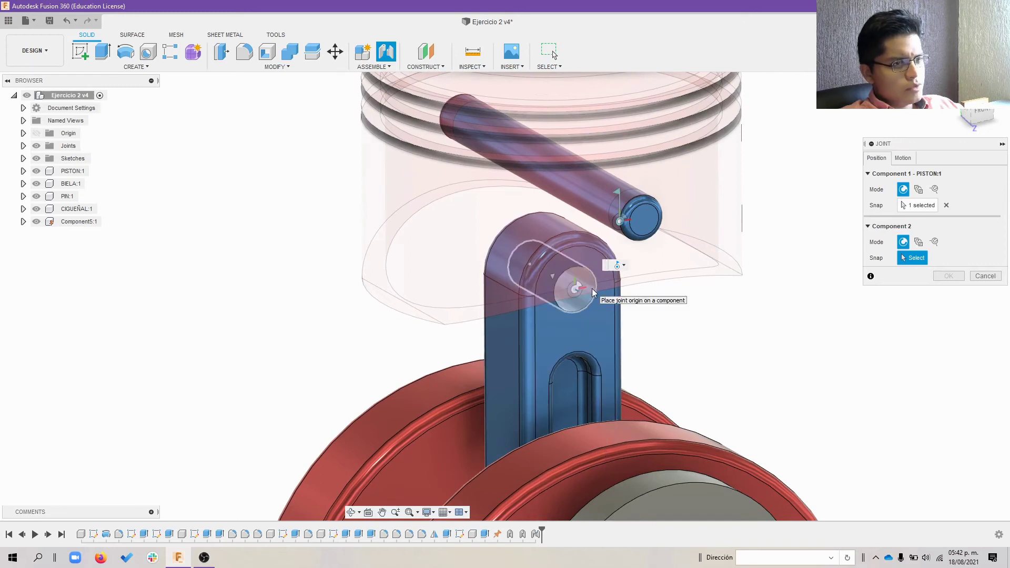
click(591, 289)
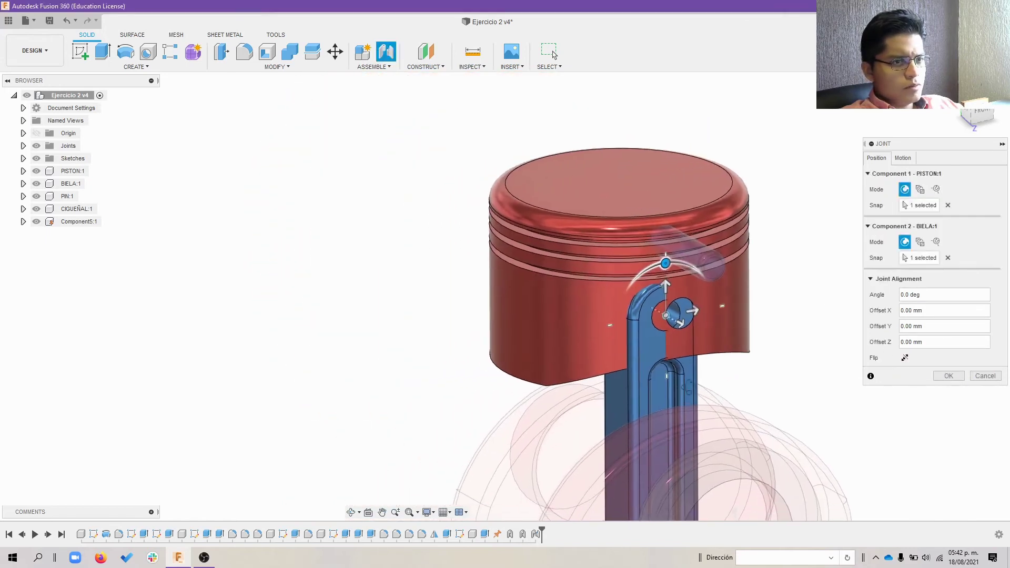
Raise the piston with a 30 mm Z offset above the rod and confirm the joint
shift+middle_drag(699, 379, 727, 388)
drag(719, 320, 789, 345)
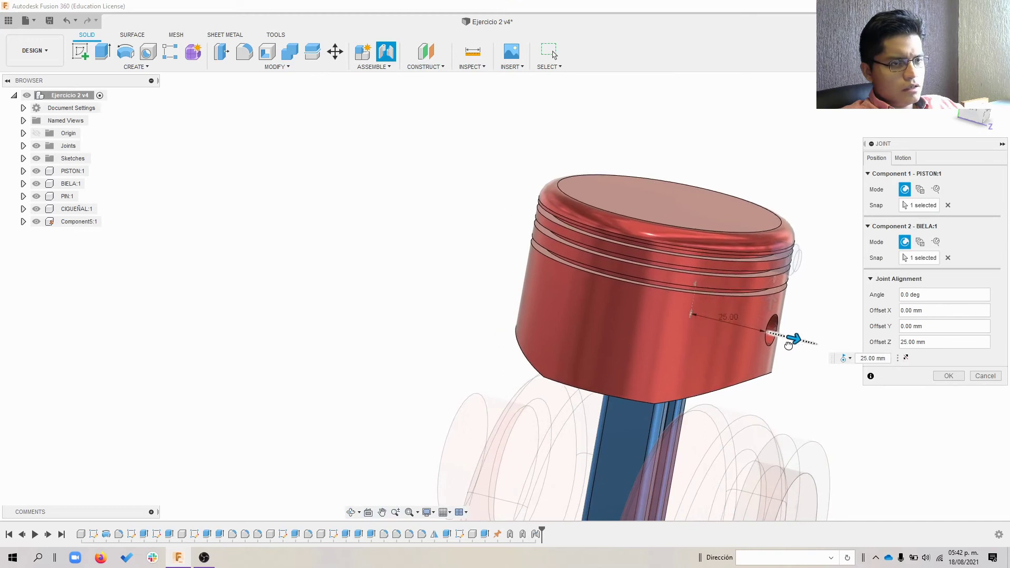
shift+middle_drag(788, 344, 813, 322)
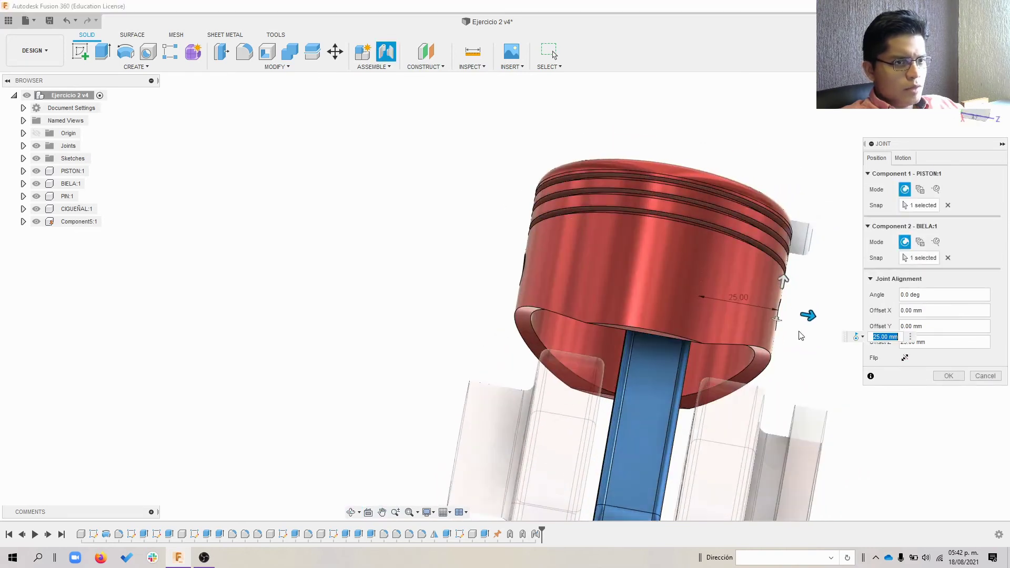
drag(813, 321, 823, 323)
shift+middle_drag(822, 318, 820, 378)
click(949, 377)
scroll(888, 394, down, 4)
shift+middle_drag(889, 394, 787, 313)
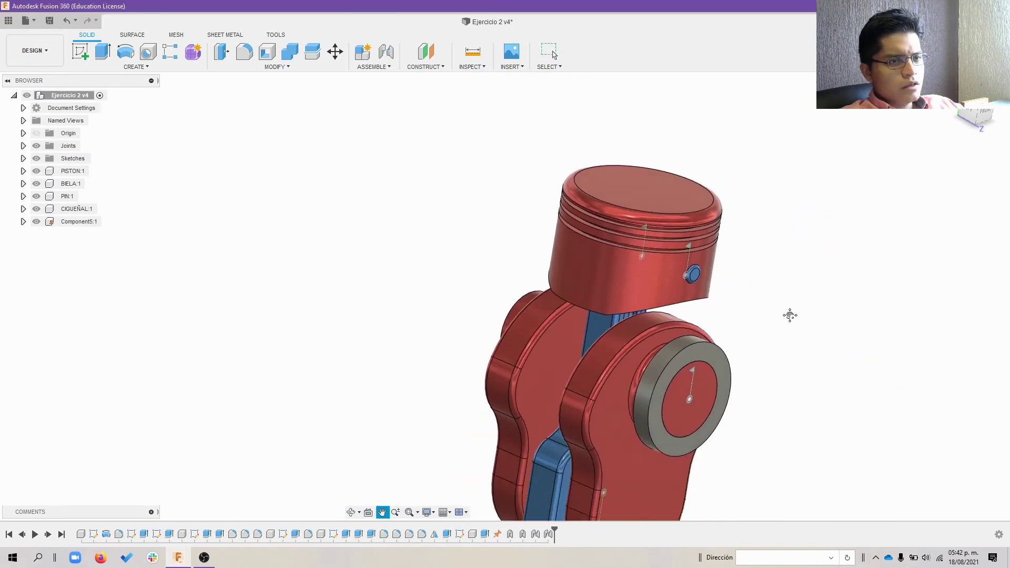
mouse_move(547, 296)
shift+middle_down()
mouse_move(534, 305)
mouse_move(605, 381)
mouse_move(575, 319)
mouse_move(658, 298)
mouse_move(717, 315)
mouse_move(653, 419)
mouse_move(688, 329)
mouse_move(594, 383)
shift+middle_up()
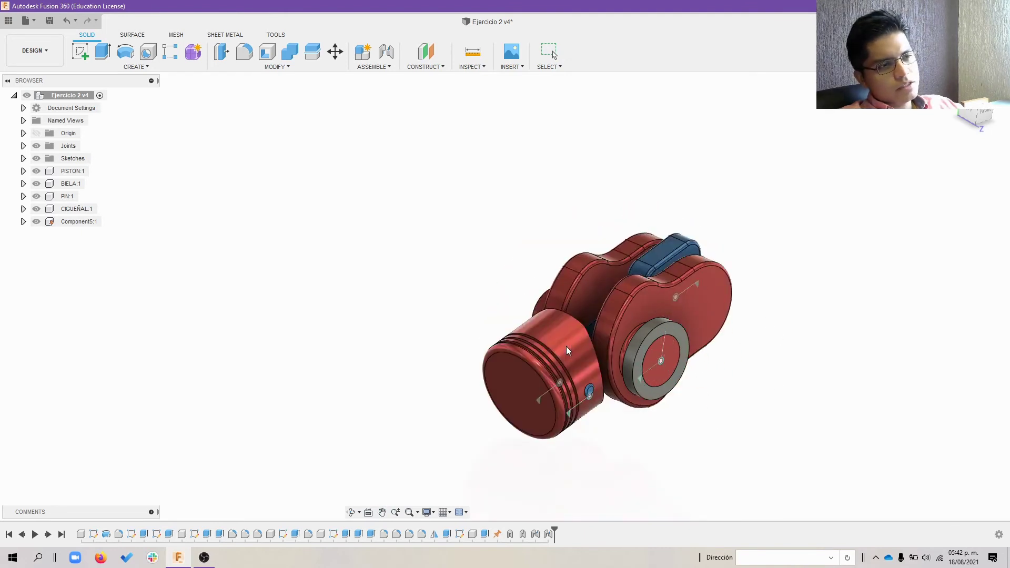
drag(652, 303, 544, 188)
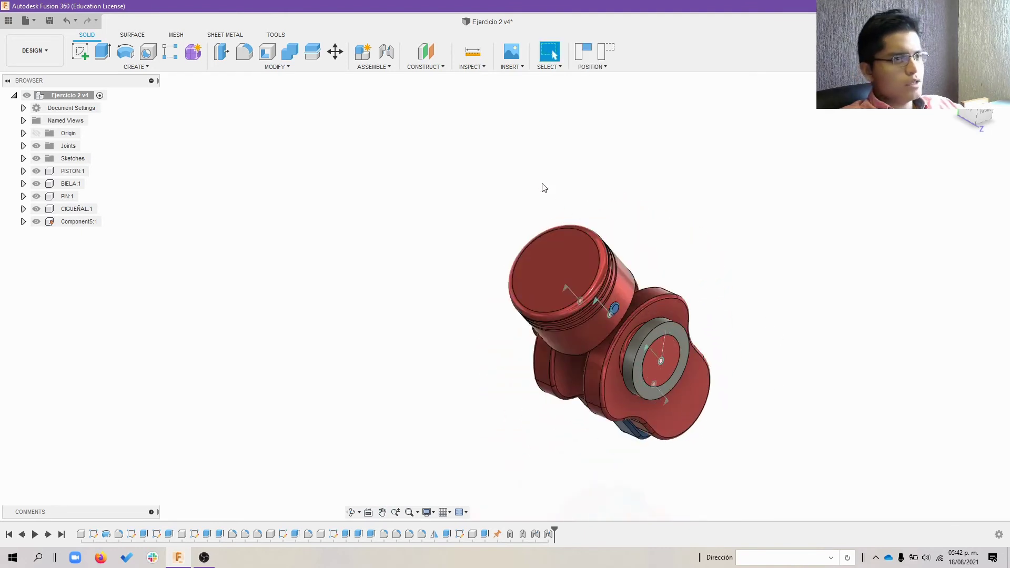
click(603, 55)
mouse_move(630, 266)
shift+middle_down()
mouse_move(413, 235)
mouse_move(430, 269)
shift+middle_up()
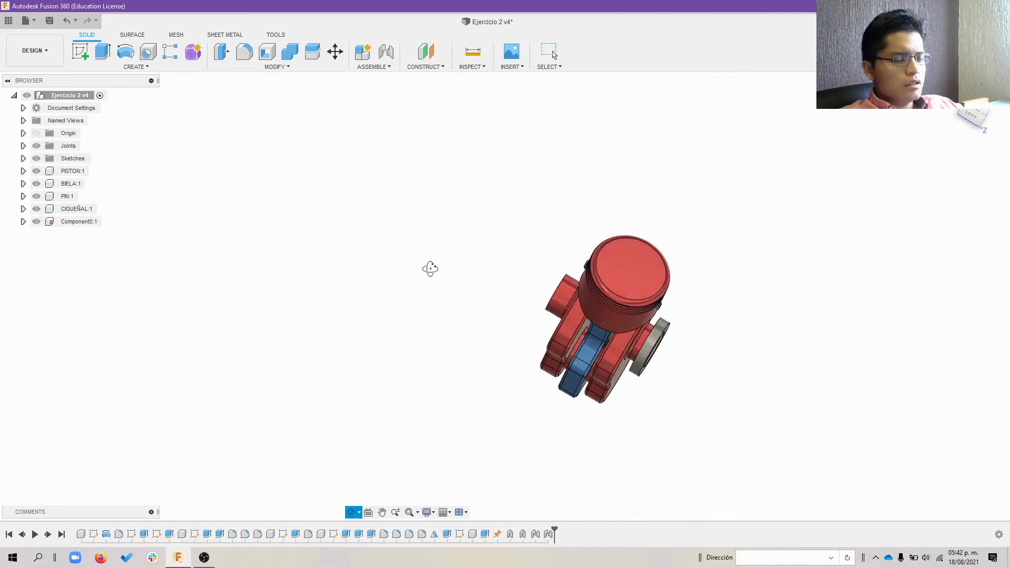
key(Escape)
scroll(592, 311, up, 2)
scroll(599, 314, up, 3)
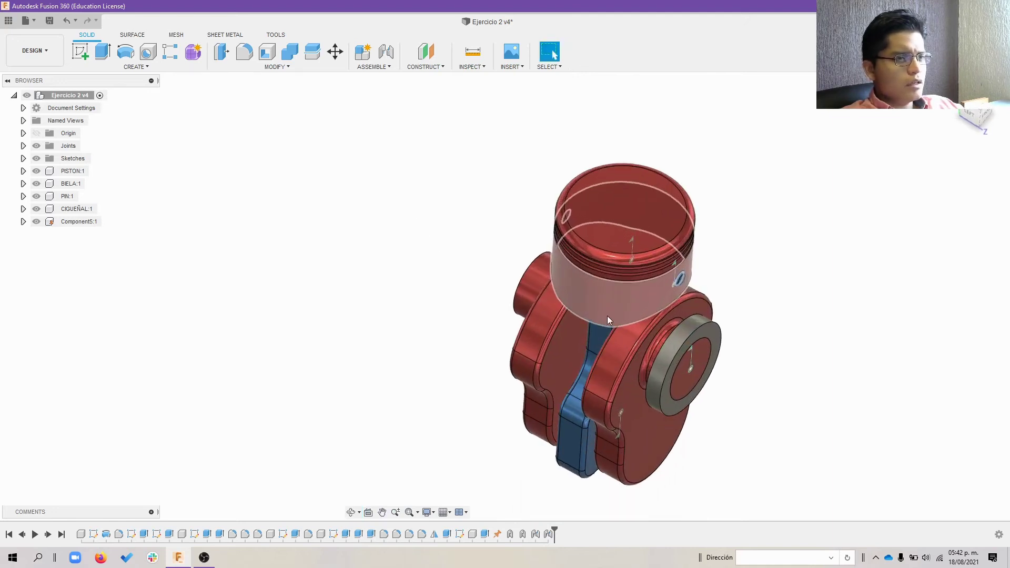
click(607, 206)
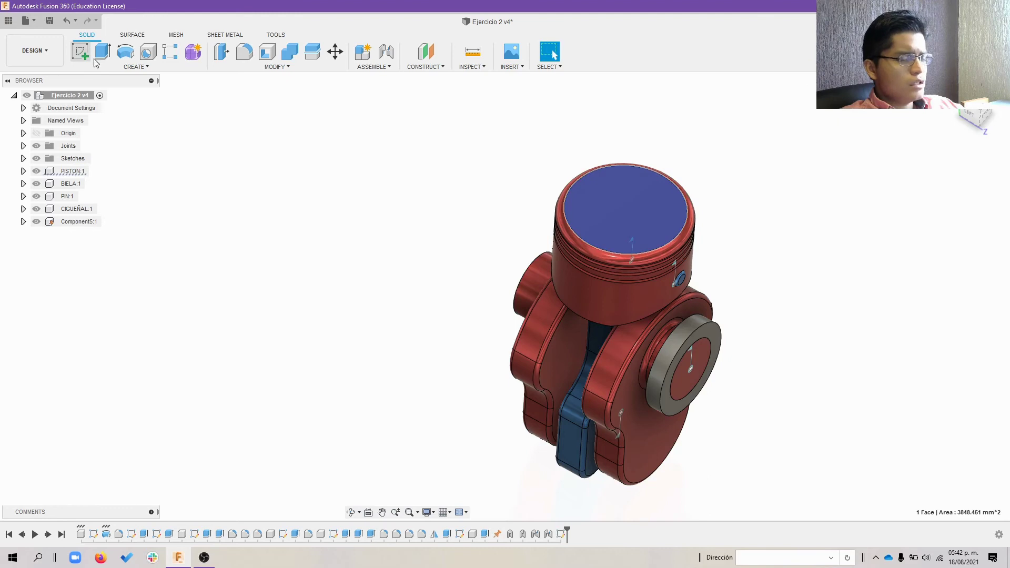
Sketch on the piston's top face: project its 40 mm-radius edge and draw a centred rectangle about 190 mm wide
click(84, 52)
key(p)
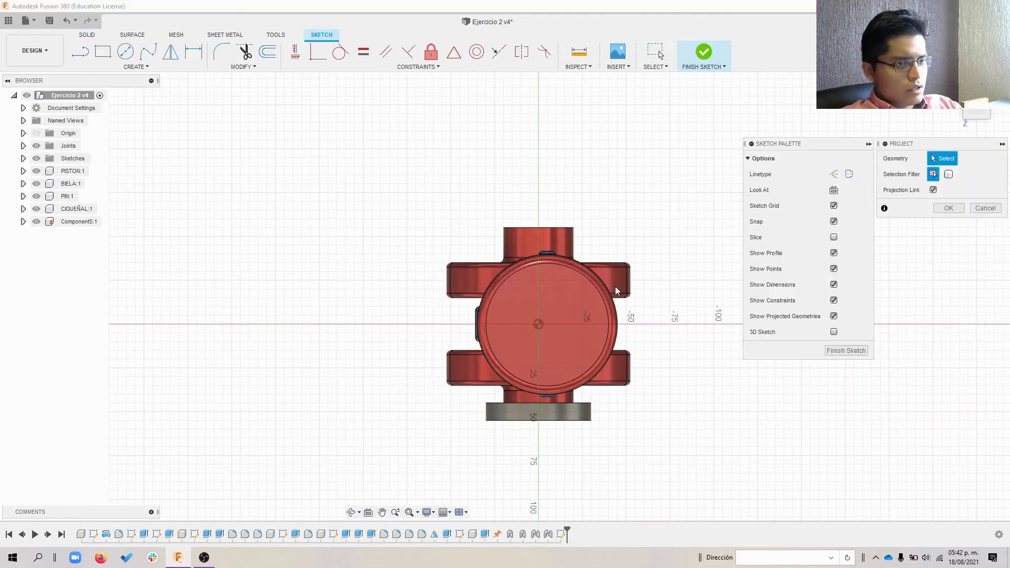
click(605, 288)
mouse_move(616, 323)
shift+middle_down()
mouse_move(642, 282)
mouse_move(608, 266)
mouse_move(857, 238)
shift+middle_up()
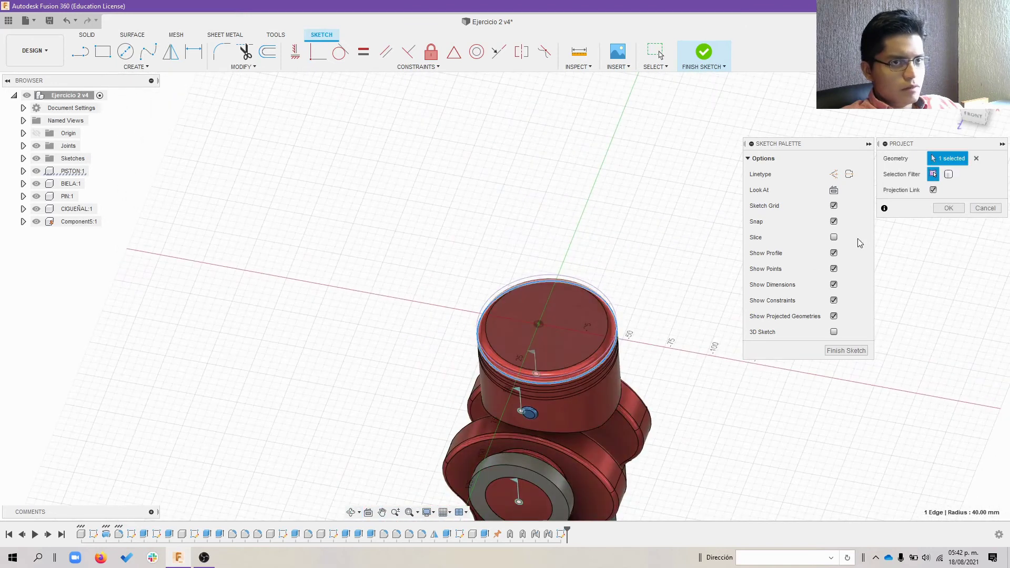
click(939, 209)
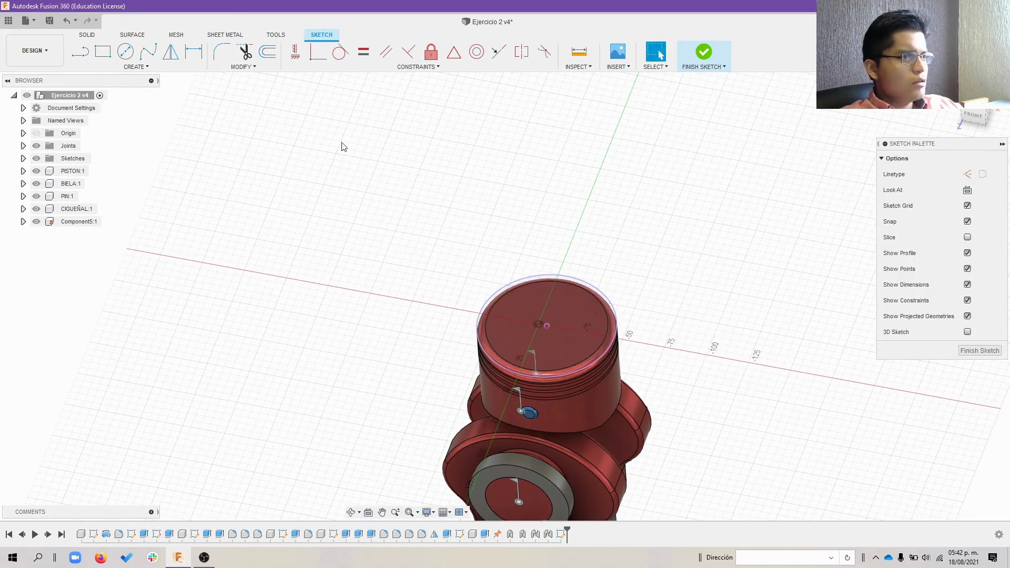
click(112, 61)
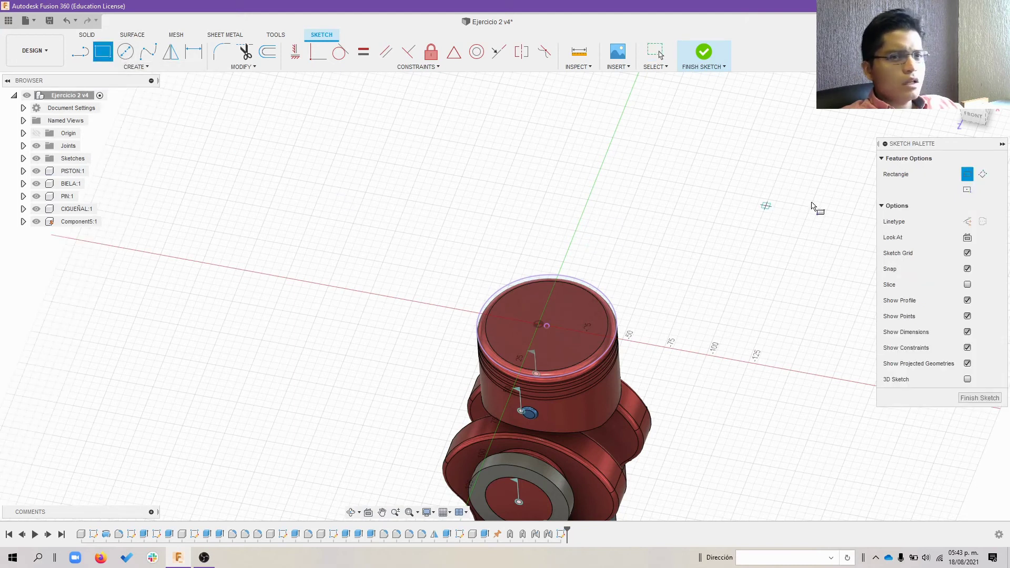
click(547, 327)
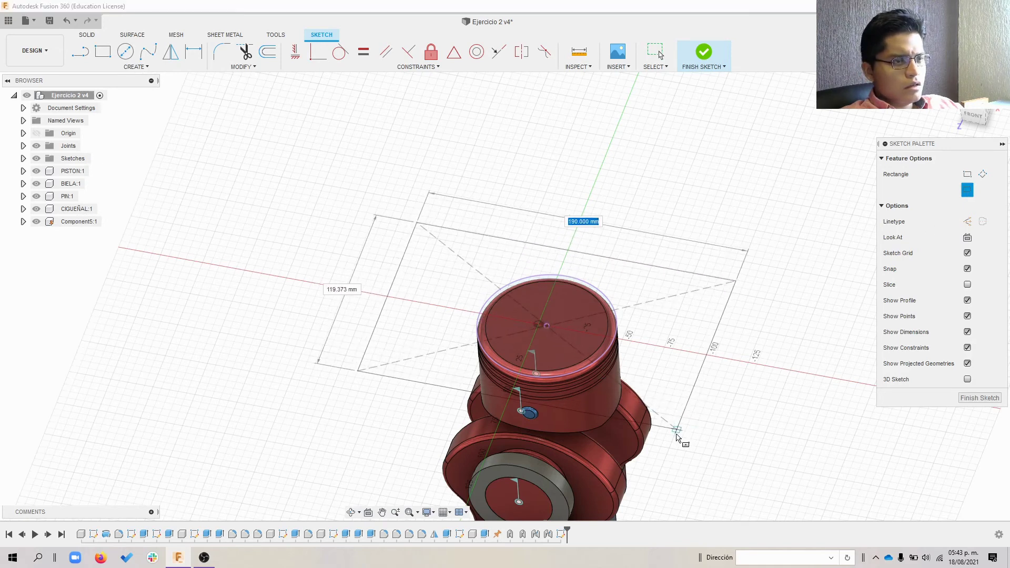
click(673, 435)
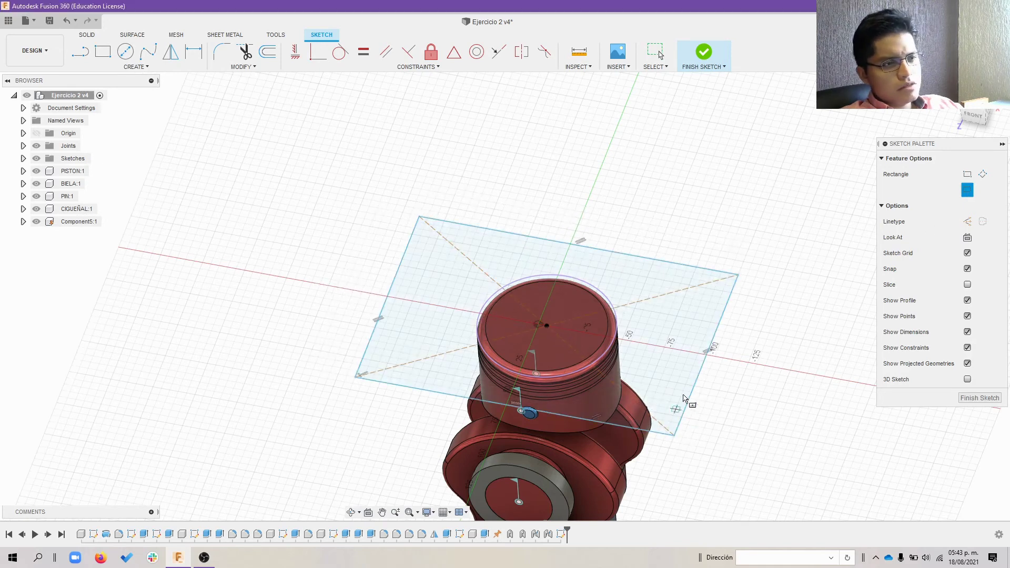
click(706, 58)
mouse_move(852, 315)
middle_down()
mouse_move(827, 268)
mouse_move(787, 296)
middle_up()
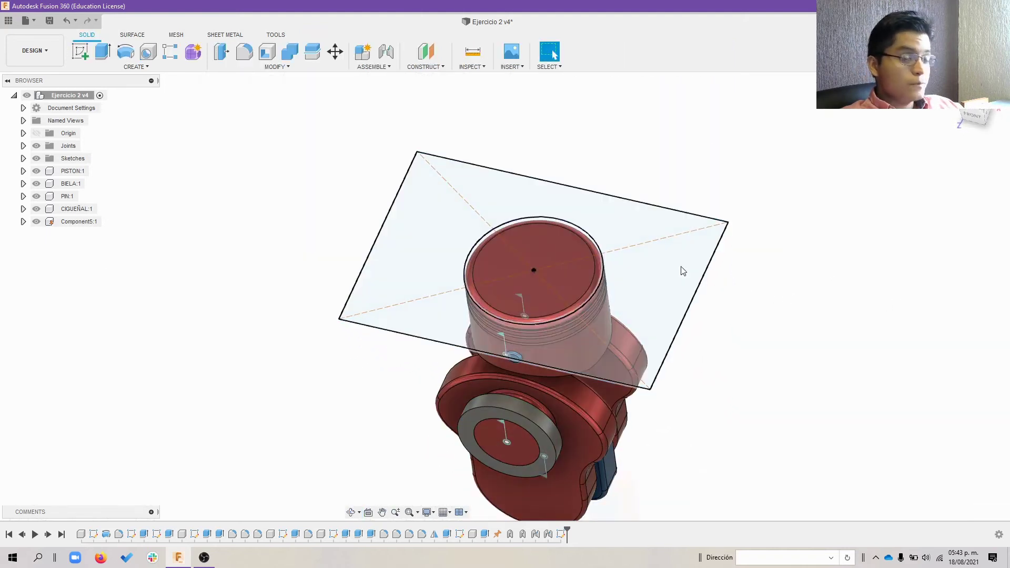
Extrude the plate profile -5 mm as a new component
key(e)
click(397, 243)
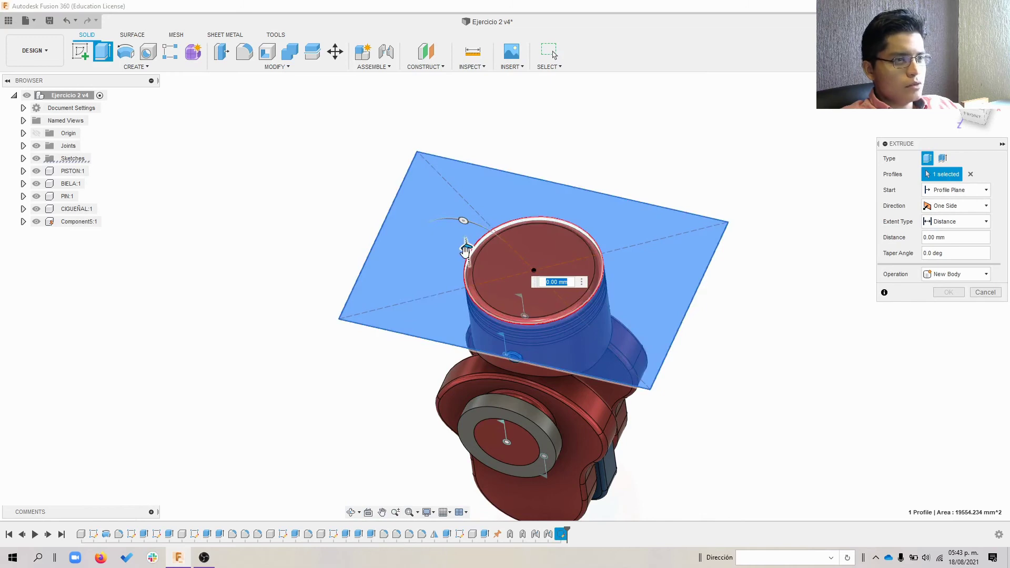
drag(464, 250, 469, 269)
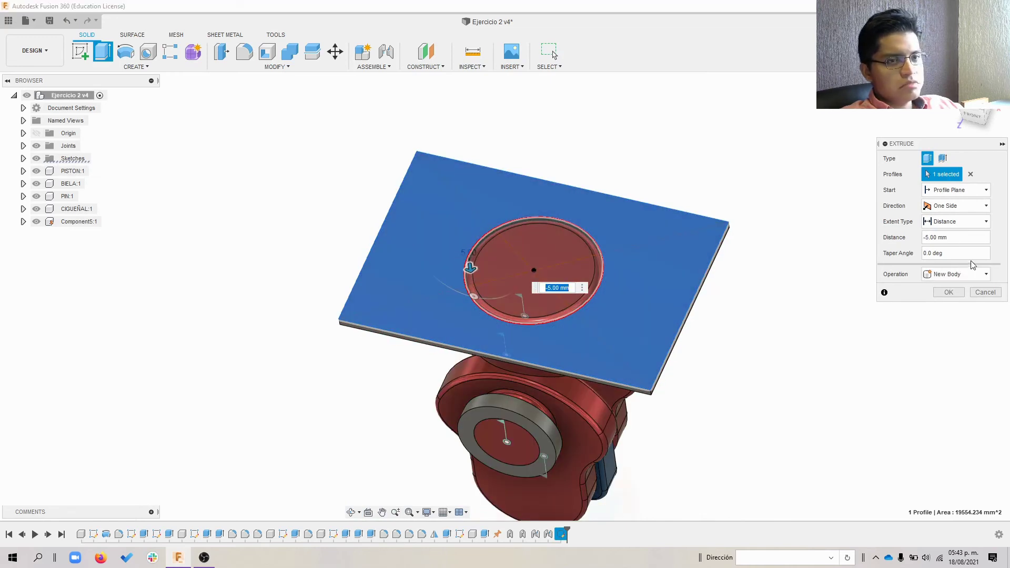
click(972, 274)
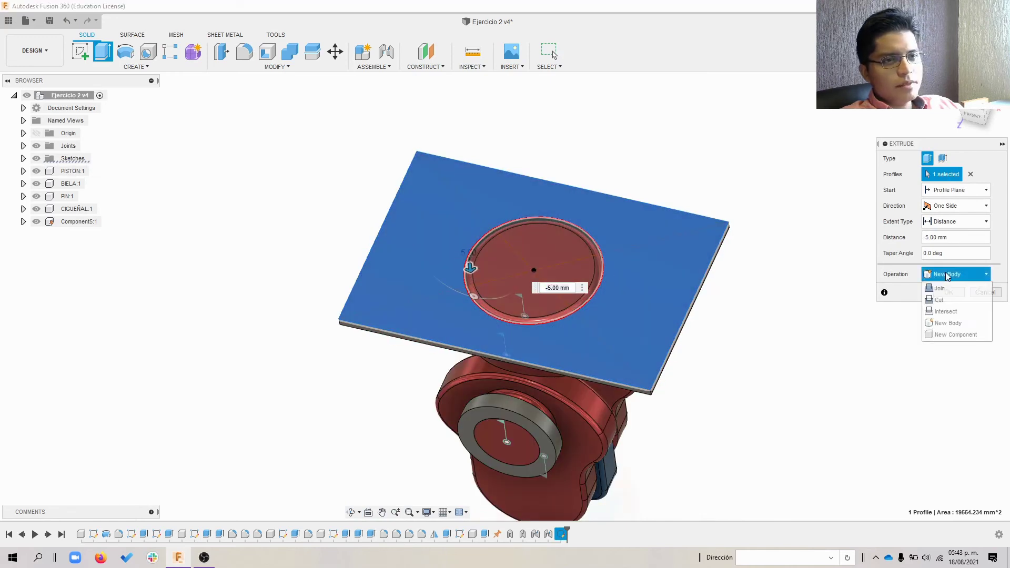
click(944, 335)
click(951, 294)
Ground the new plate component Component6:1 in place
click(63, 234)
right_click(63, 234)
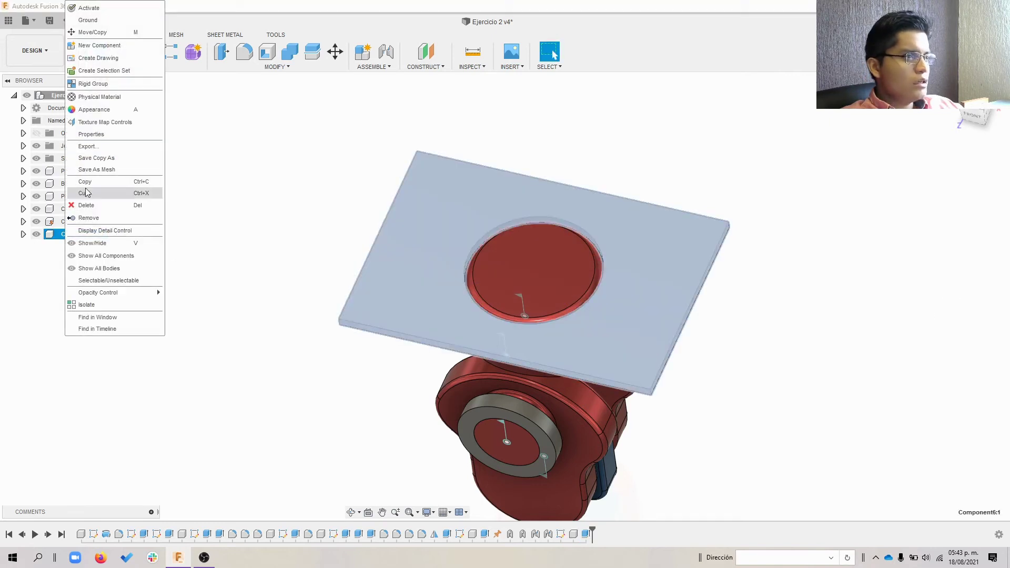
click(111, 20)
click(226, 274)
mouse_move(199, 372)
shift+middle_down()
mouse_move(205, 324)
mouse_move(229, 339)
shift+middle_up()
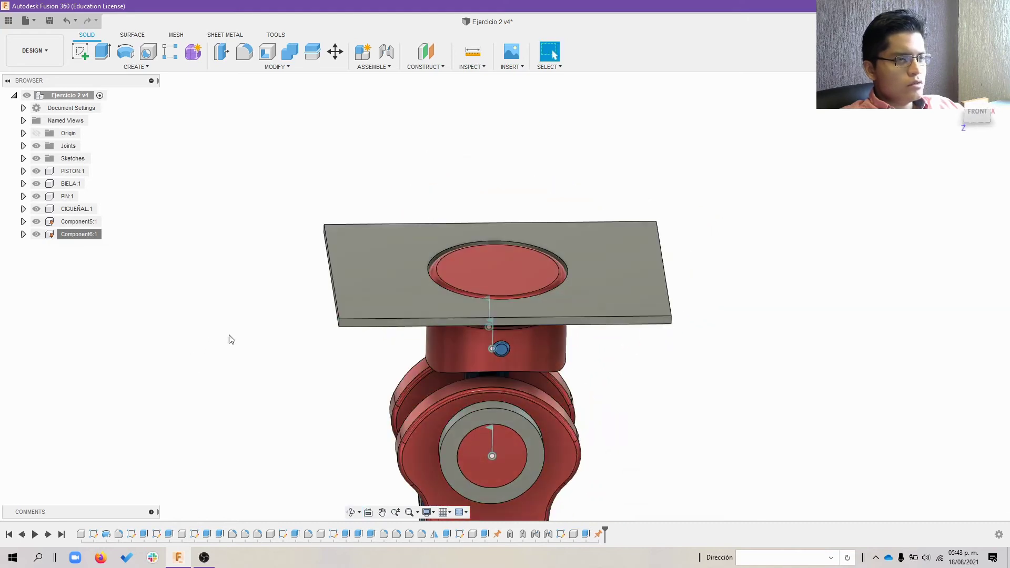
Join the piston top centre to the plate opening, producing joint Slider5
click(388, 69)
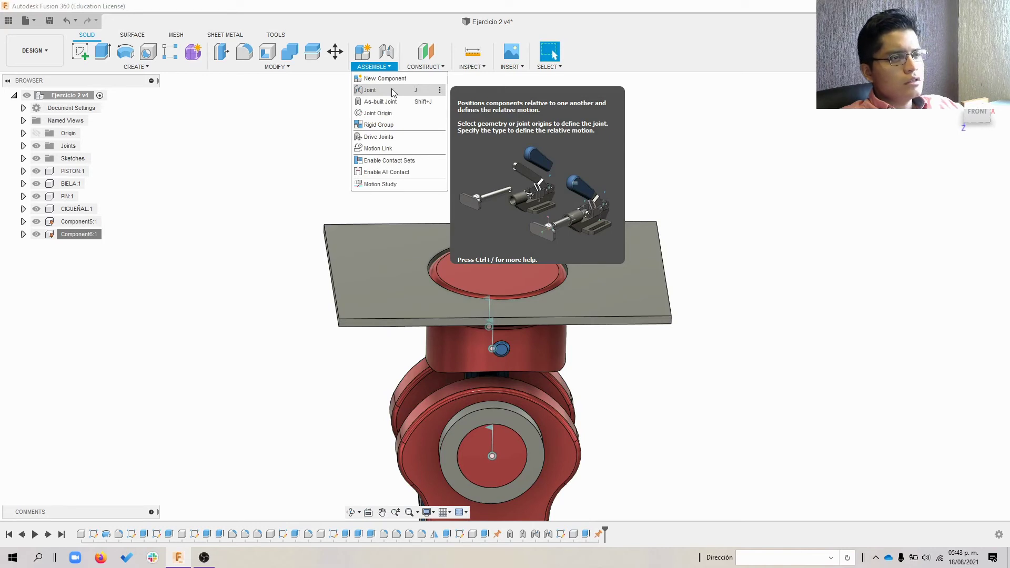
click(391, 90)
click(907, 161)
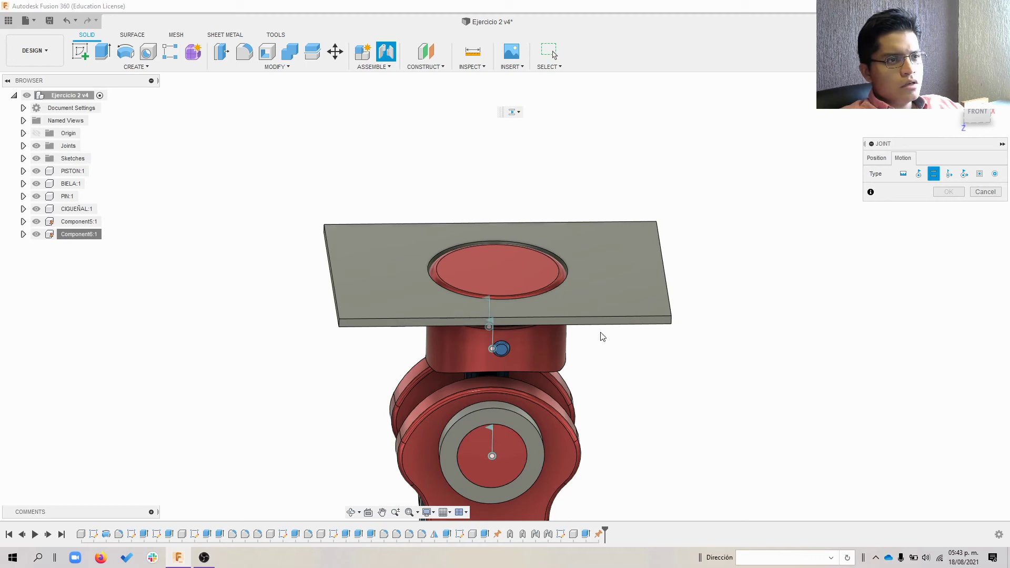
click(884, 160)
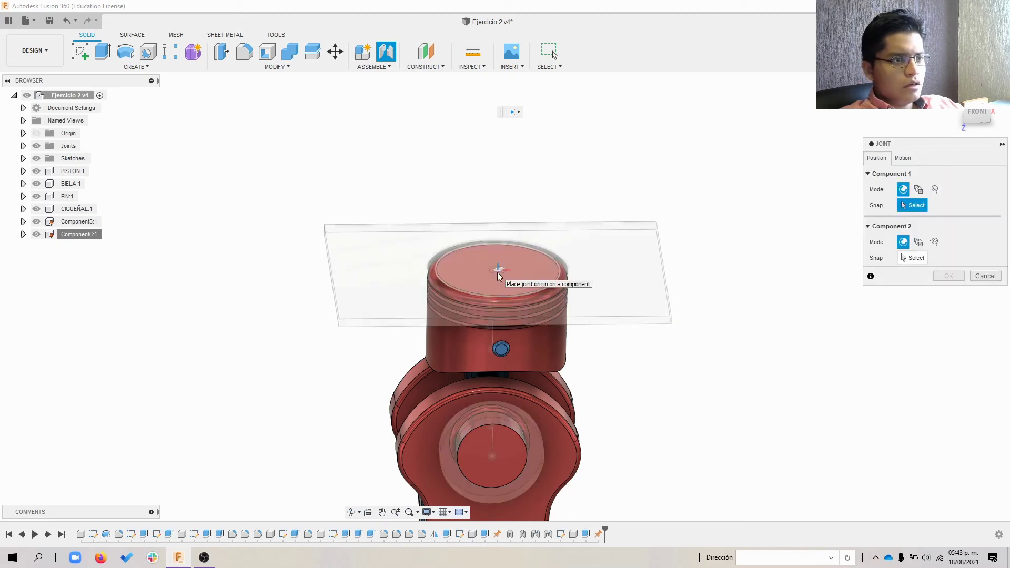
click(498, 271)
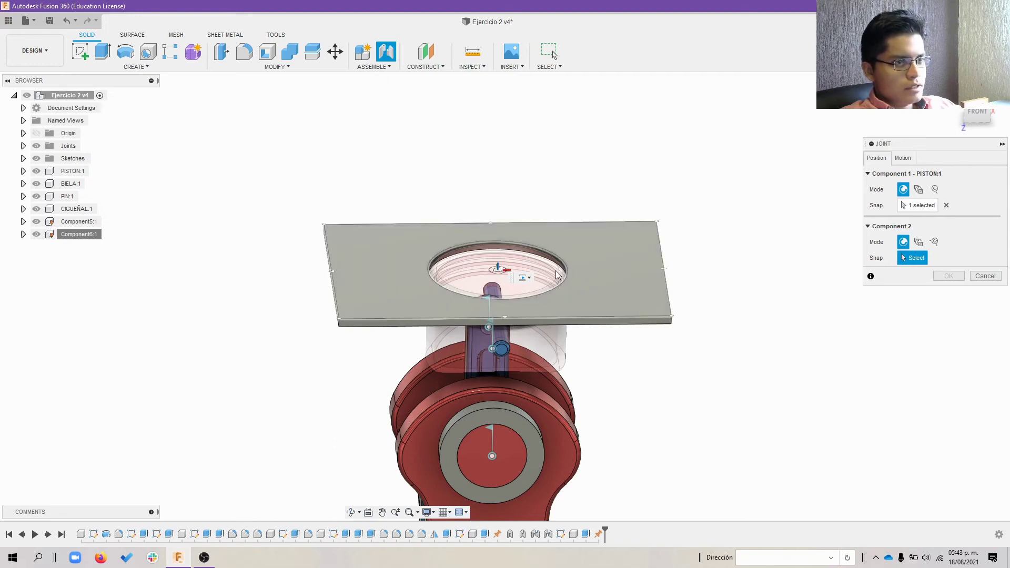
click(499, 271)
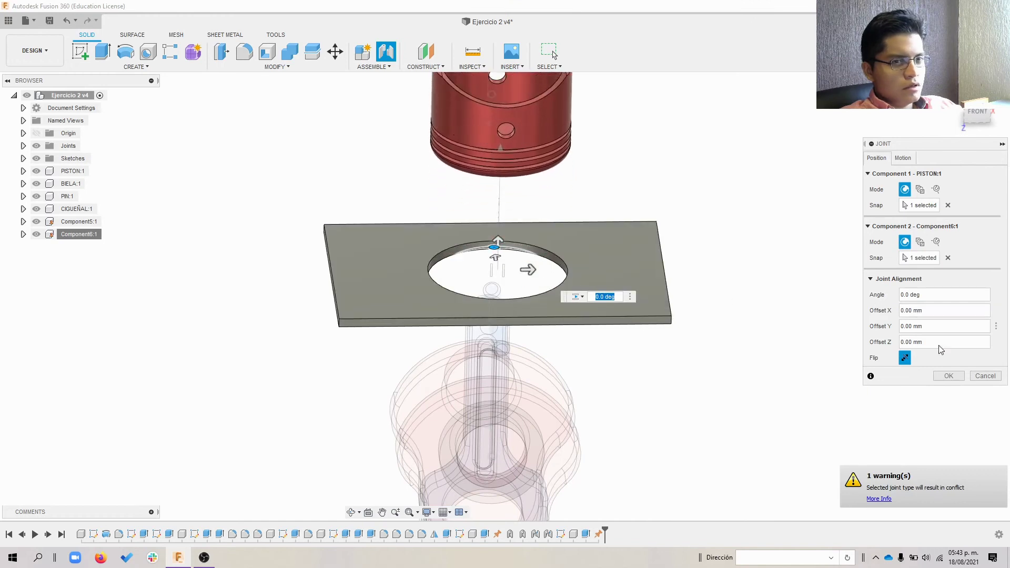
click(948, 375)
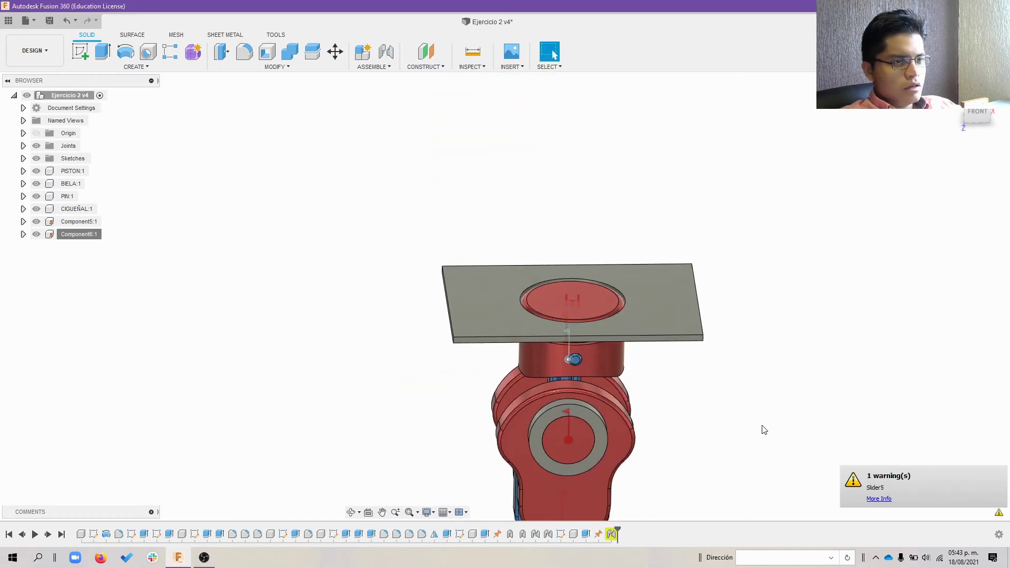
shift+middle_drag(762, 428, 775, 428)
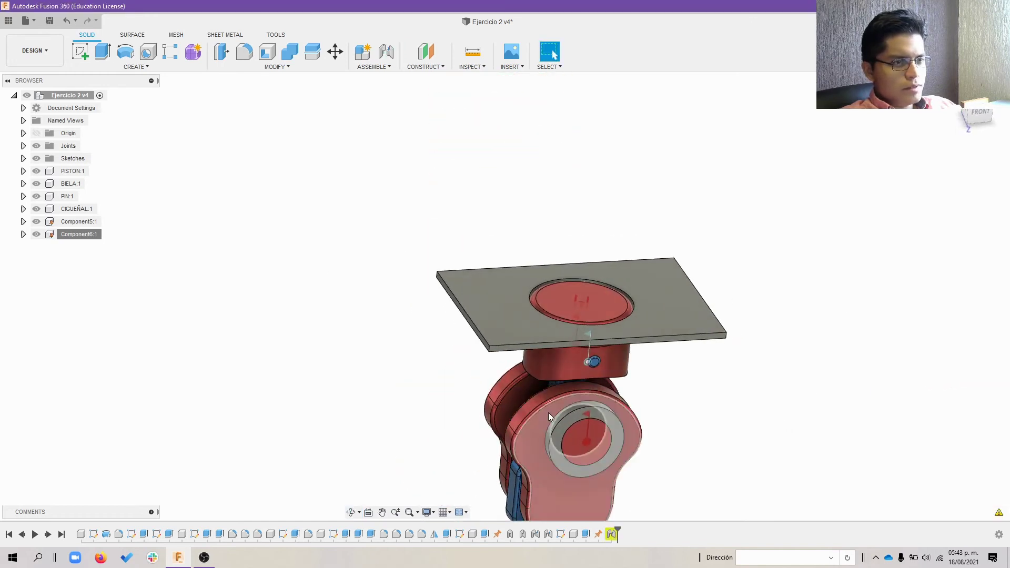
Review the Slider5 compute-failed warning, then delete that joint from the timeline
right_click(612, 534)
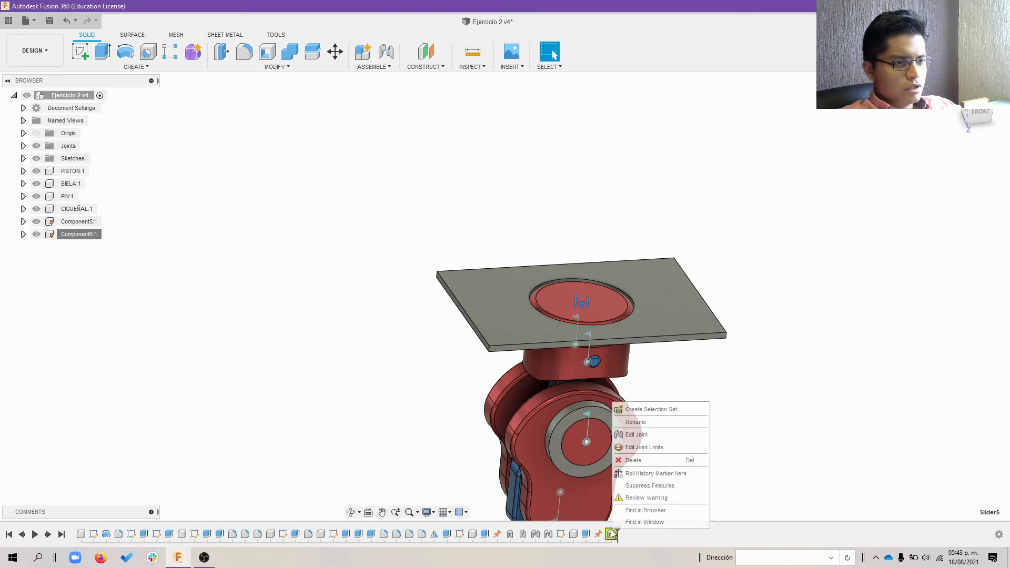
click(668, 497)
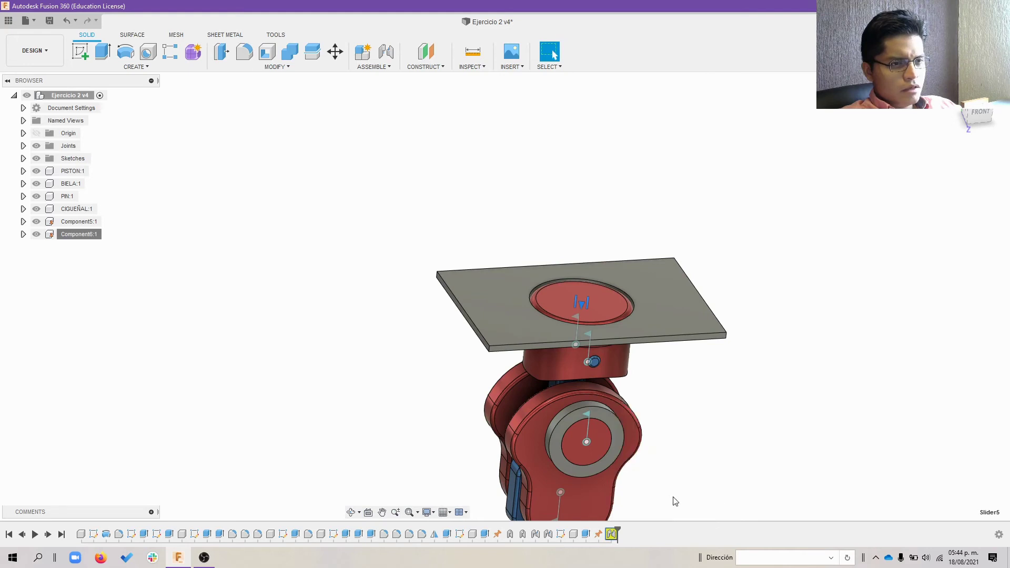
click(980, 489)
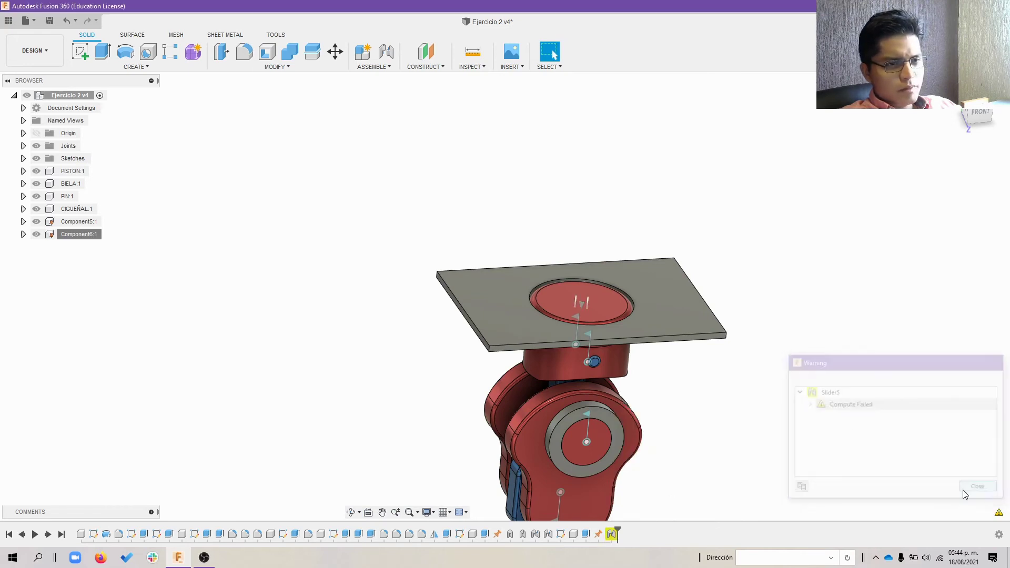
right_click(611, 533)
click(631, 473)
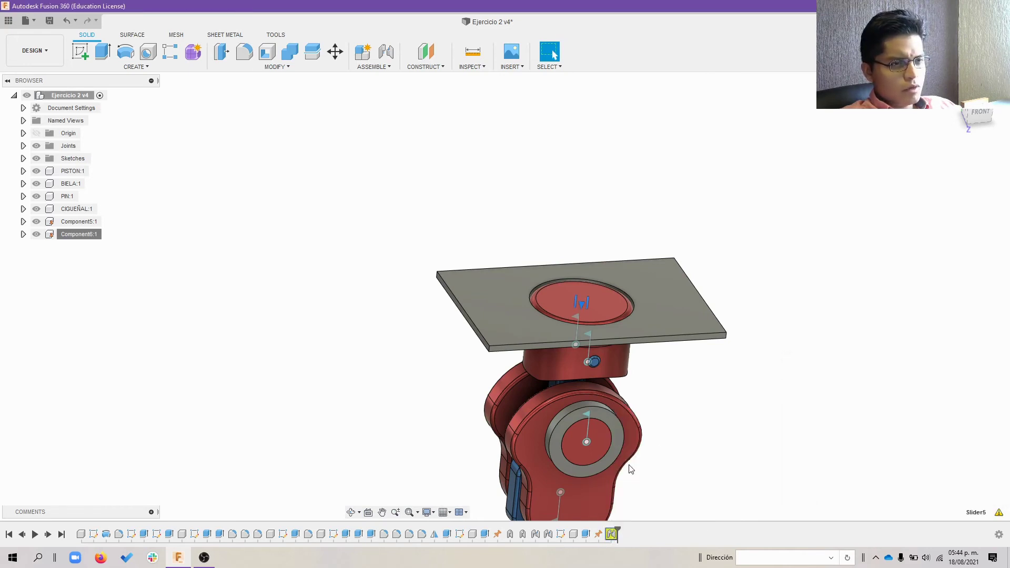
scroll(732, 455, down, 3)
mouse_move(732, 455)
middle_down()
mouse_move(698, 367)
mouse_move(426, 118)
middle_up()
key(Escape)
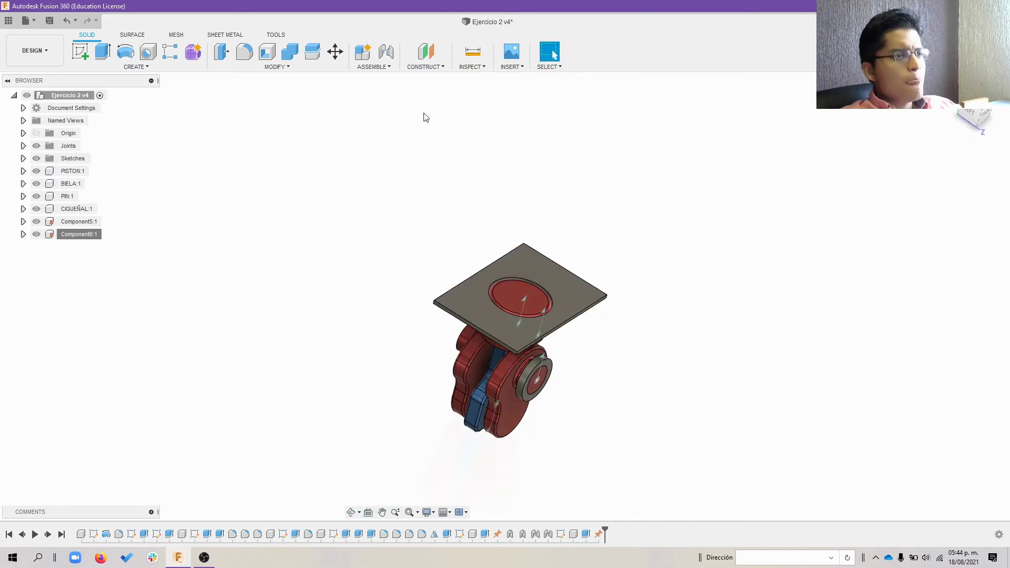
Join PISTON:1's top centre to the underside of plate Component6:1, placing the piston above the plate
click(372, 69)
click(377, 97)
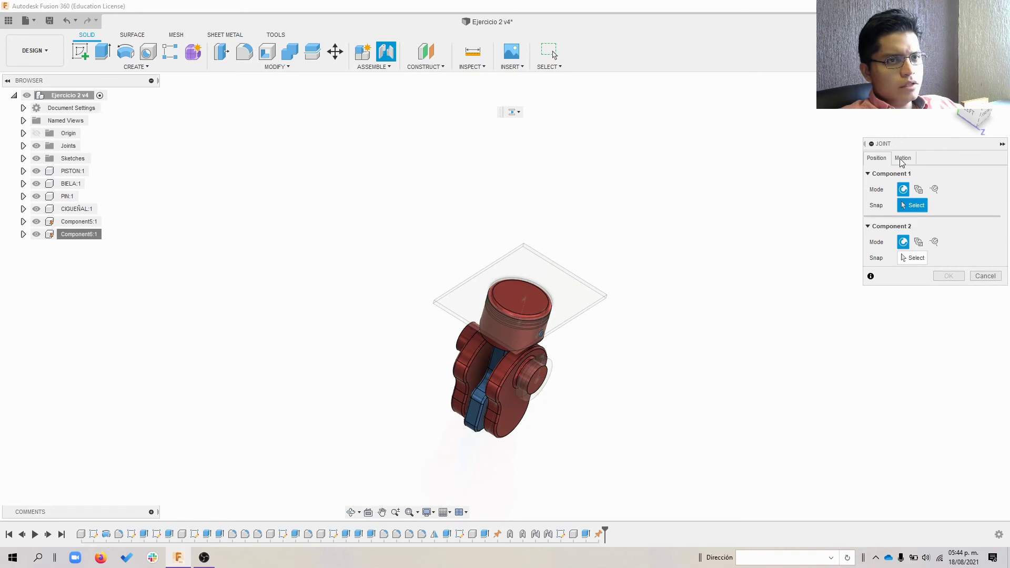
click(901, 159)
click(881, 159)
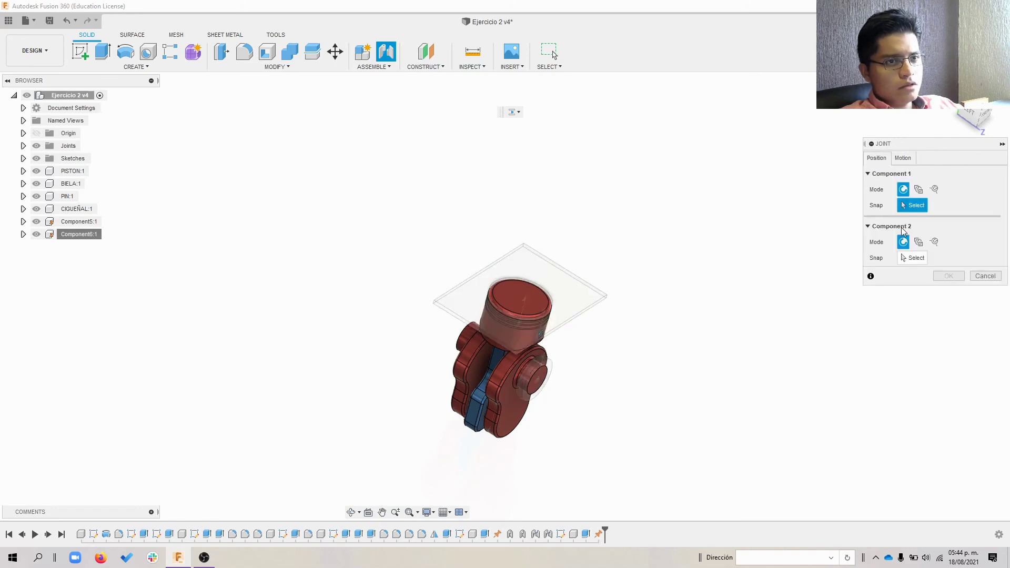
scroll(586, 327, up, 2)
scroll(577, 301, up, 2)
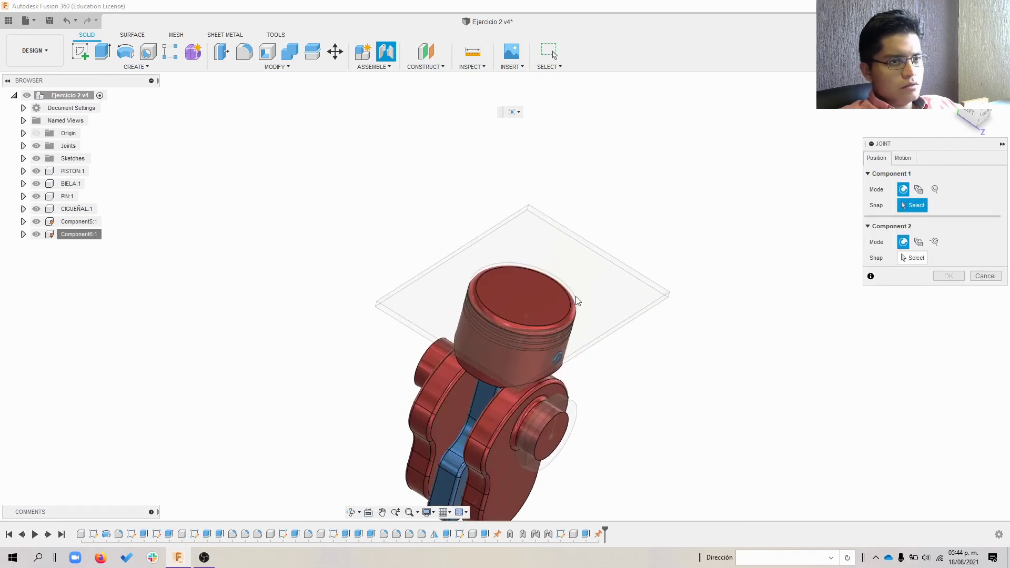
click(523, 295)
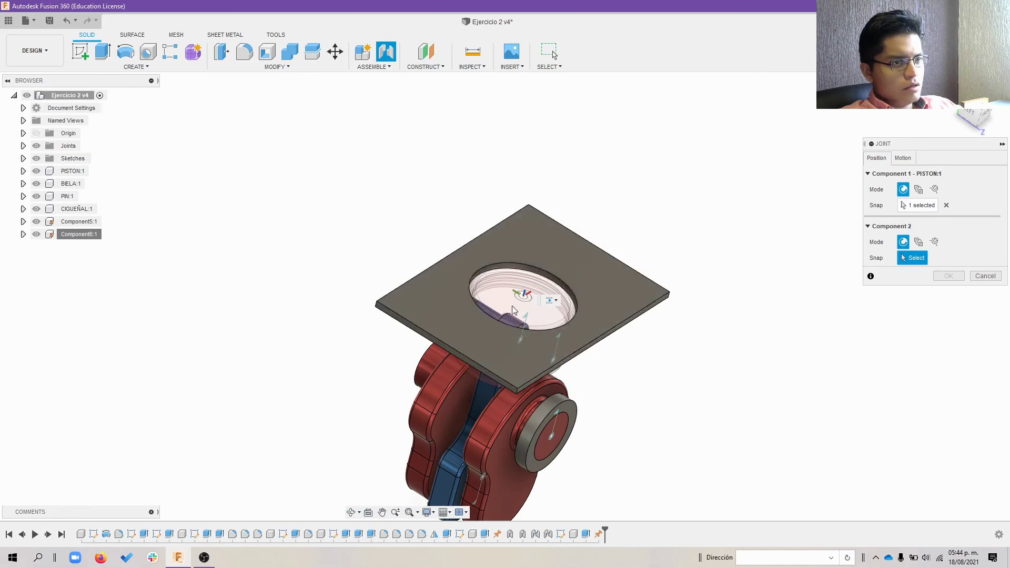
shift+middle_drag(485, 357, 494, 336)
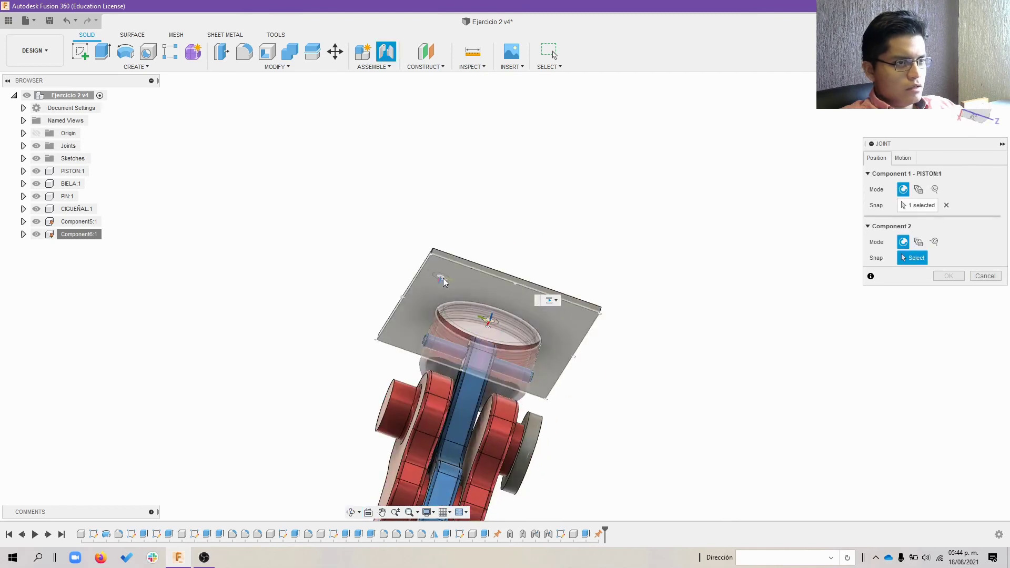
click(488, 330)
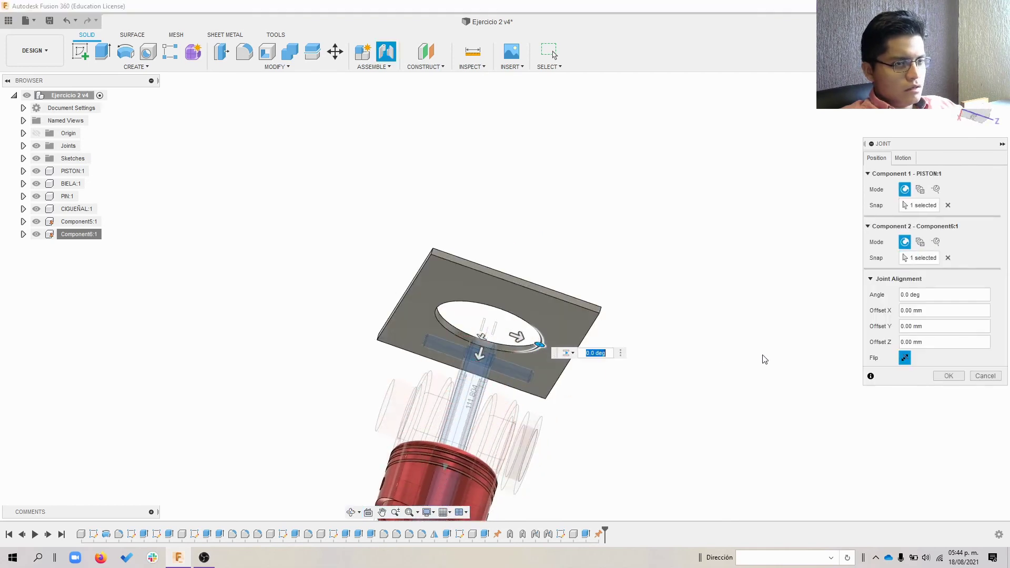
click(948, 376)
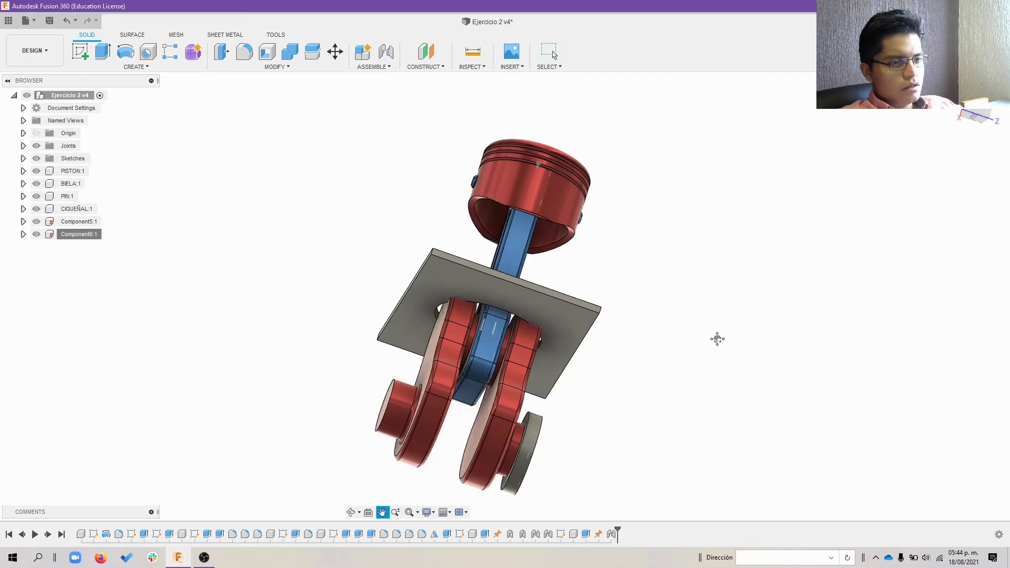
drag(717, 339, 685, 352)
key(Escape)
shift+middle_drag(828, 289, 989, 118)
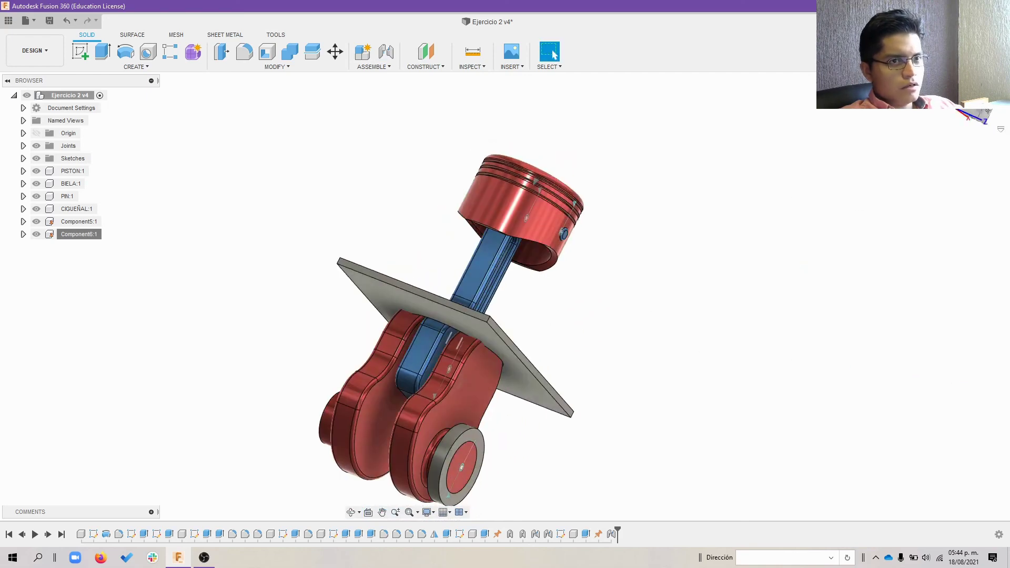
Hide plate Component6:1, drag the crank to raise the piston, then hide ring Component5:1
click(977, 115)
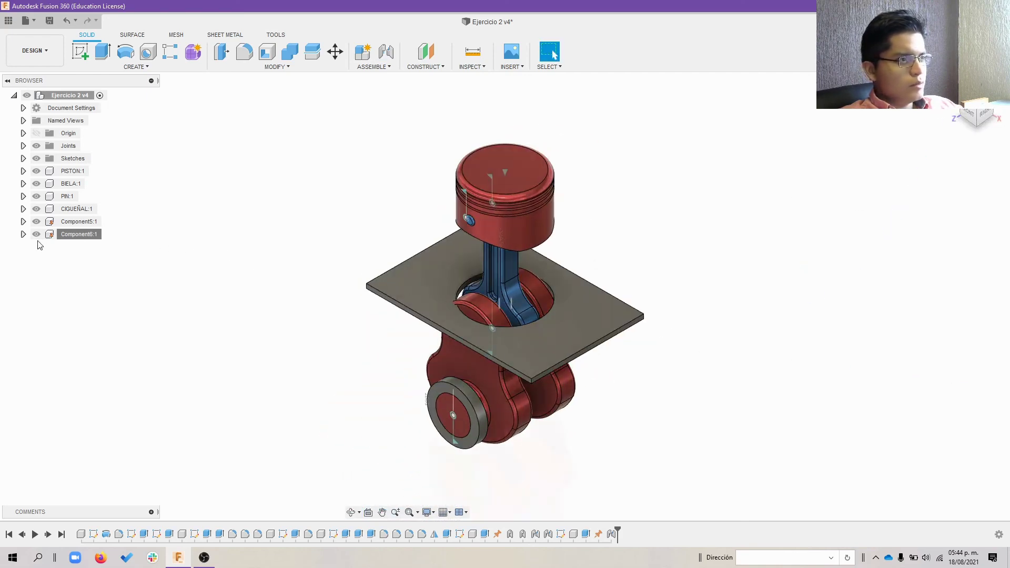
click(36, 234)
mouse_move(679, 396)
shift+middle_down()
mouse_move(665, 365)
mouse_move(606, 394)
mouse_move(558, 384)
shift+middle_up()
drag(558, 384, 516, 399)
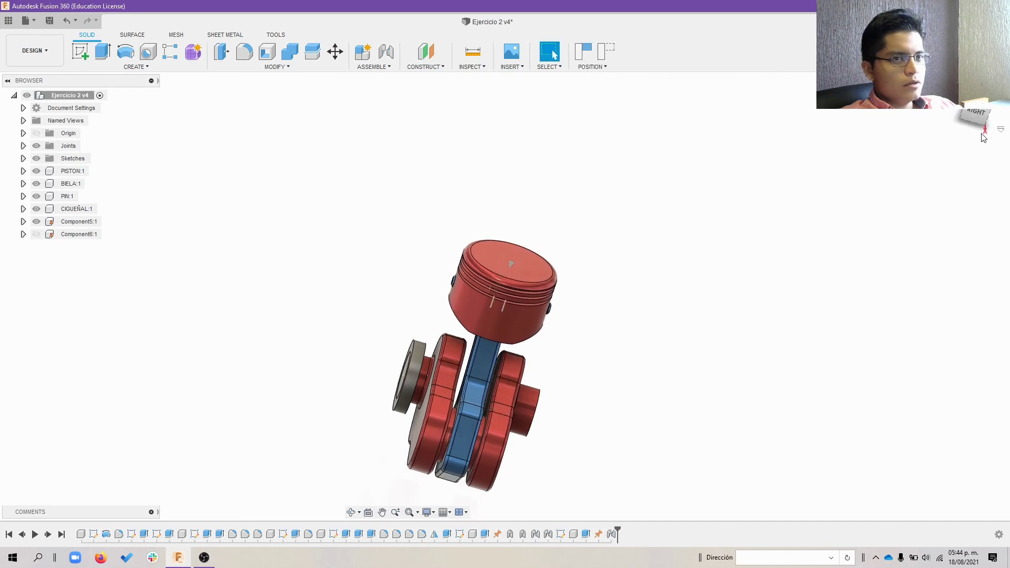
shift+middle_drag(516, 399, 579, 326)
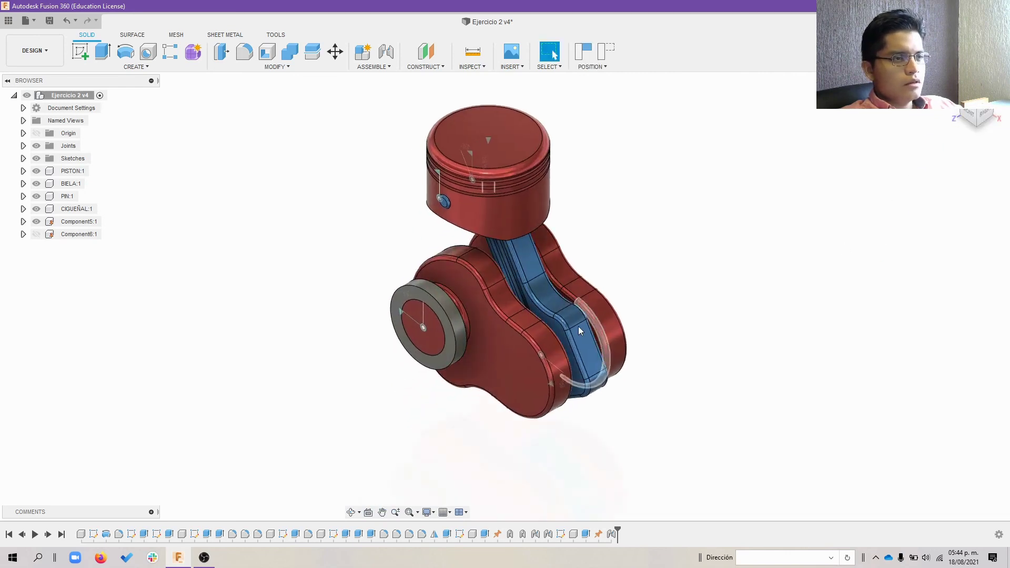
drag(533, 362, 409, 266)
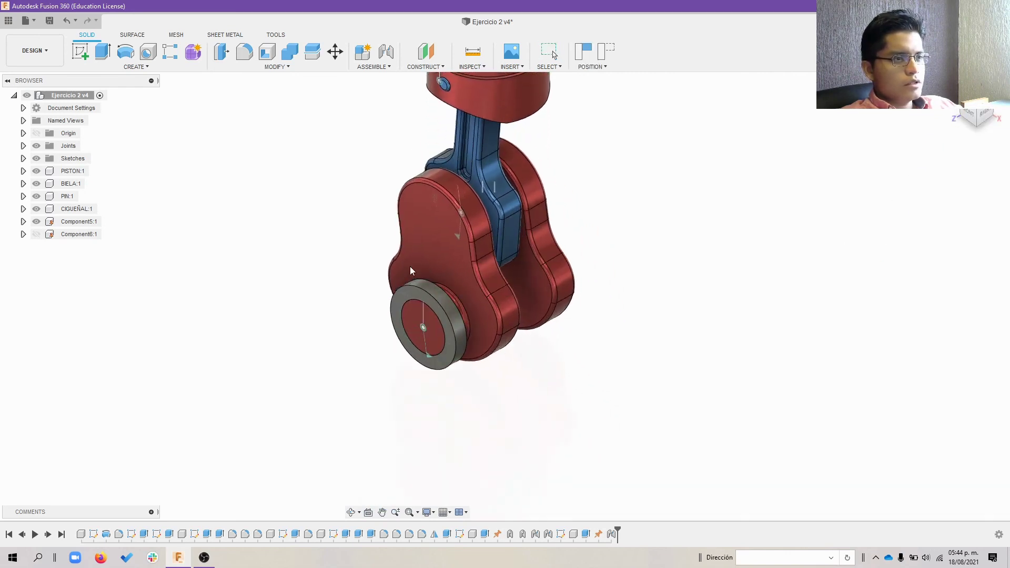
click(38, 225)
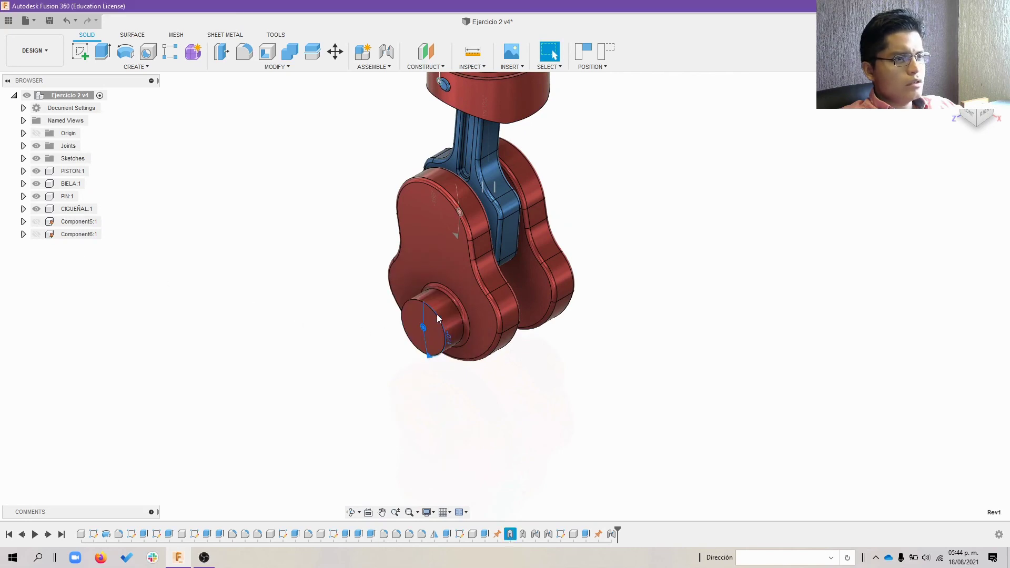
Drag the crank further to lower the piston through its stroke
mouse_move(408, 300)
mouse_down()
mouse_move(490, 329)
mouse_move(446, 283)
mouse_move(407, 301)
mouse_move(494, 361)
mouse_move(535, 298)
mouse_move(427, 286)
mouse_move(516, 314)
mouse_move(452, 316)
mouse_move(387, 271)
mouse_move(400, 308)
mouse_move(529, 317)
mouse_move(417, 236)
mouse_move(525, 351)
mouse_move(640, 279)
mouse_move(513, 219)
mouse_move(408, 239)
mouse_move(387, 259)
mouse_move(433, 322)
mouse_move(547, 341)
mouse_move(624, 258)
mouse_move(456, 219)
mouse_move(444, 302)
mouse_move(466, 306)
mouse_move(321, 259)
mouse_move(478, 245)
mouse_move(418, 330)
mouse_move(450, 255)
mouse_move(473, 315)
mouse_move(439, 336)
mouse_move(497, 333)
mouse_move(449, 236)
mouse_move(430, 327)
mouse_move(524, 346)
mouse_up()
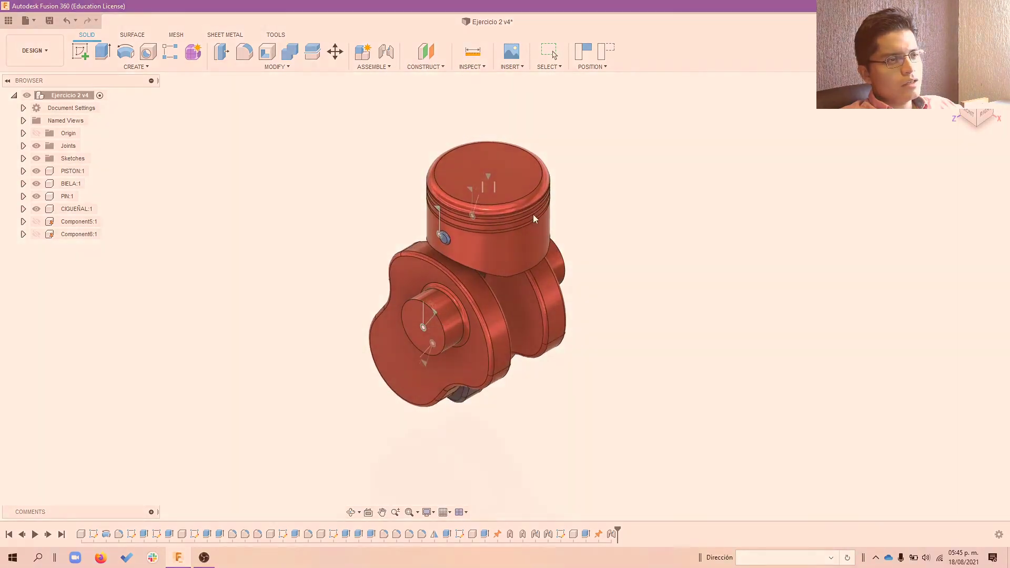